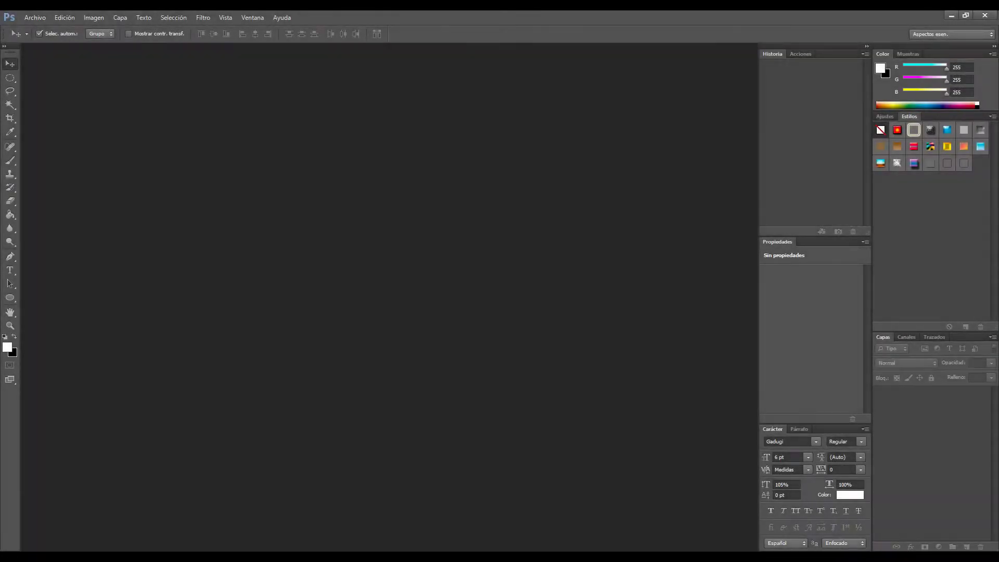
- Open Contact Sheet II from Archivo > Automatizar
click(38, 17)
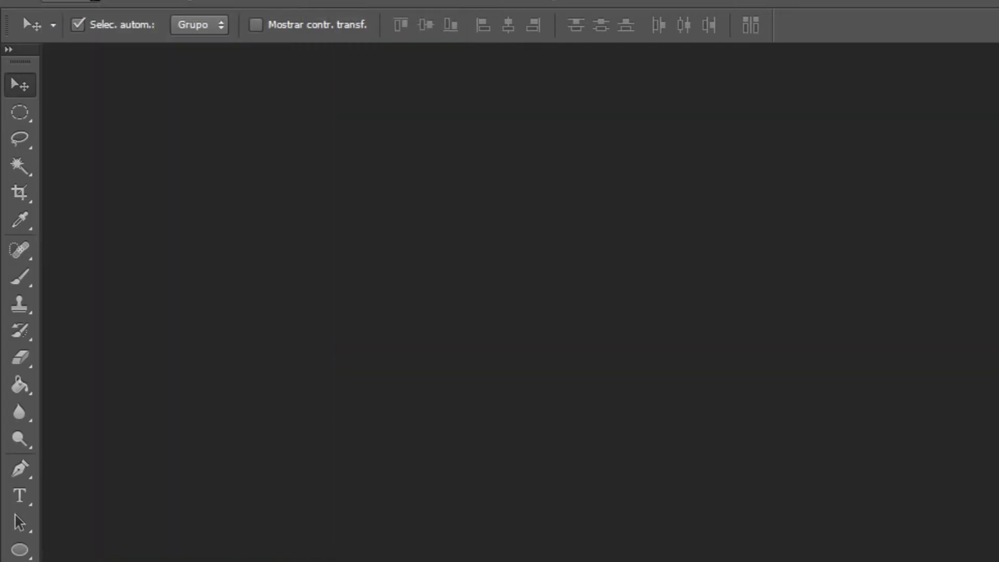
mouse_move(140, 227)
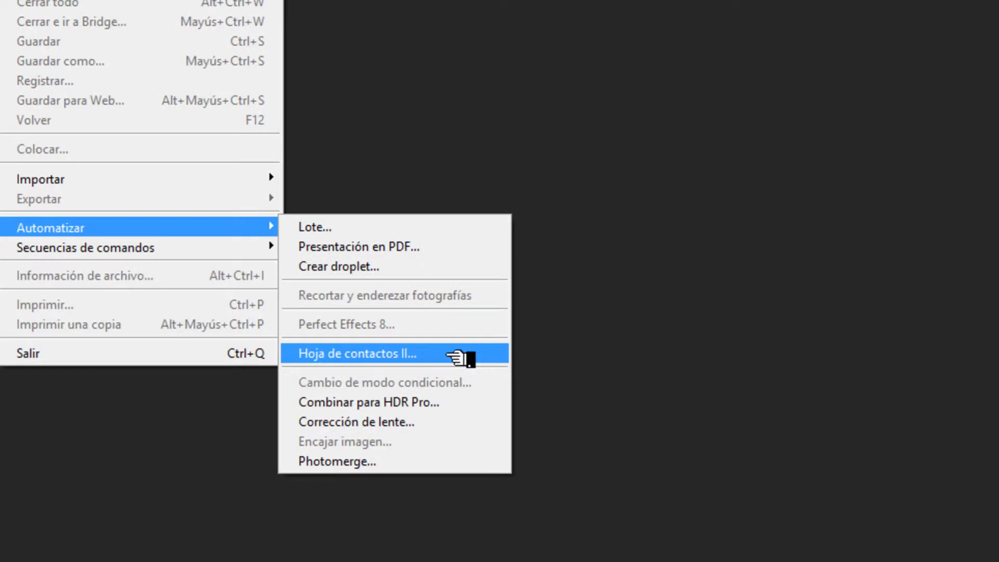
click(448, 356)
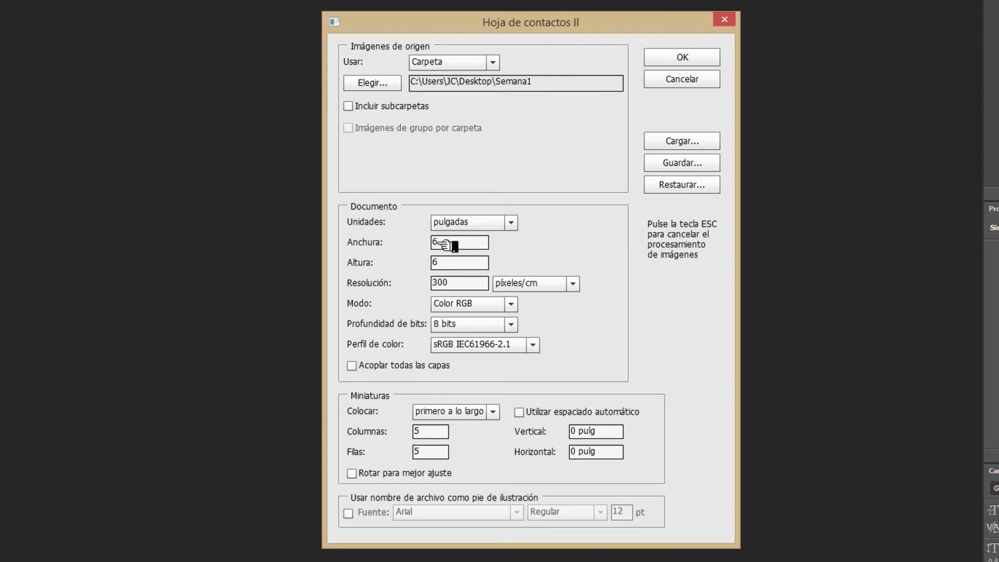
- Check the sheet height and resolution, leaving flatten, auto-spacing and rotate options unchecked
double_click(447, 262)
double_click(442, 283)
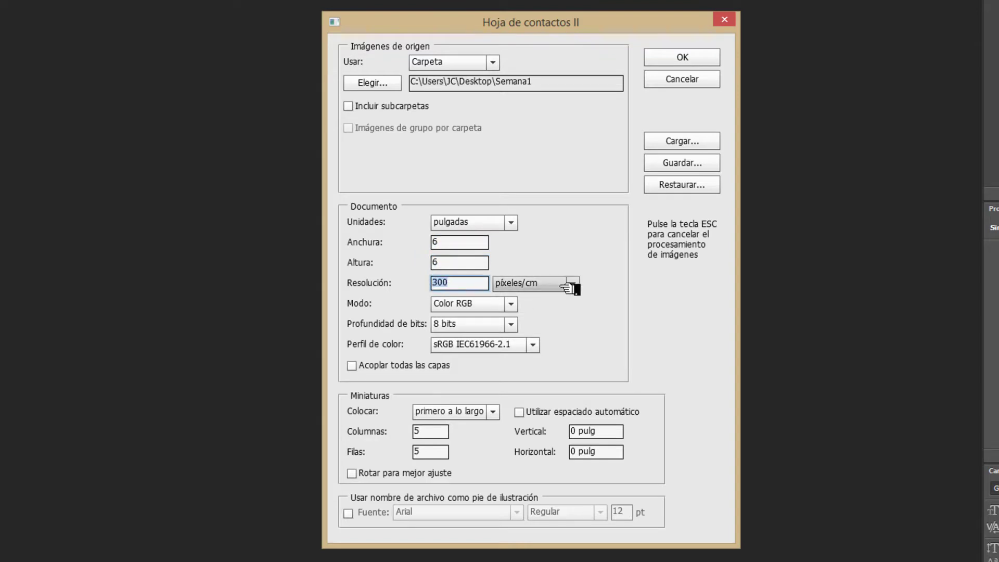
click(352, 367)
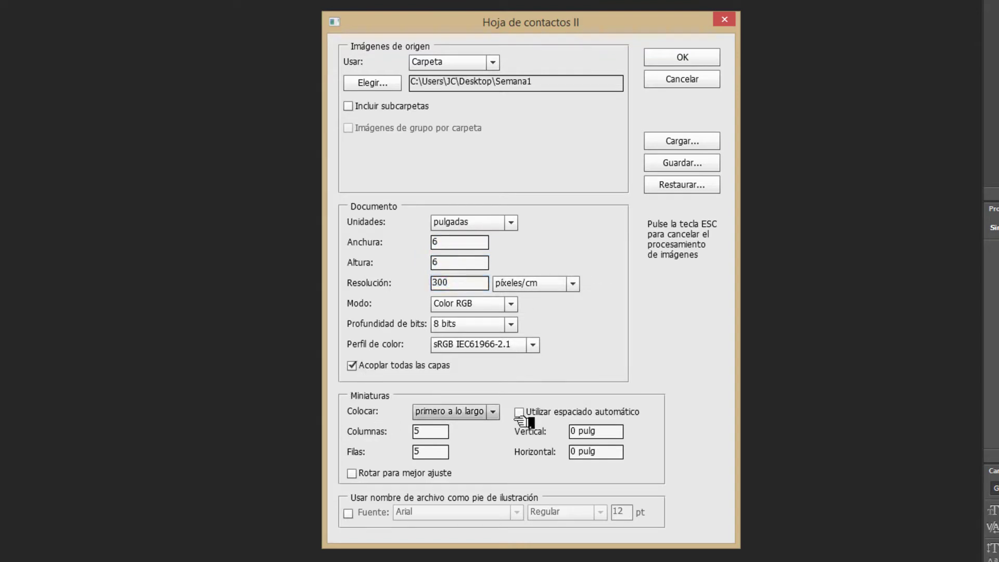
click(521, 412)
click(352, 473)
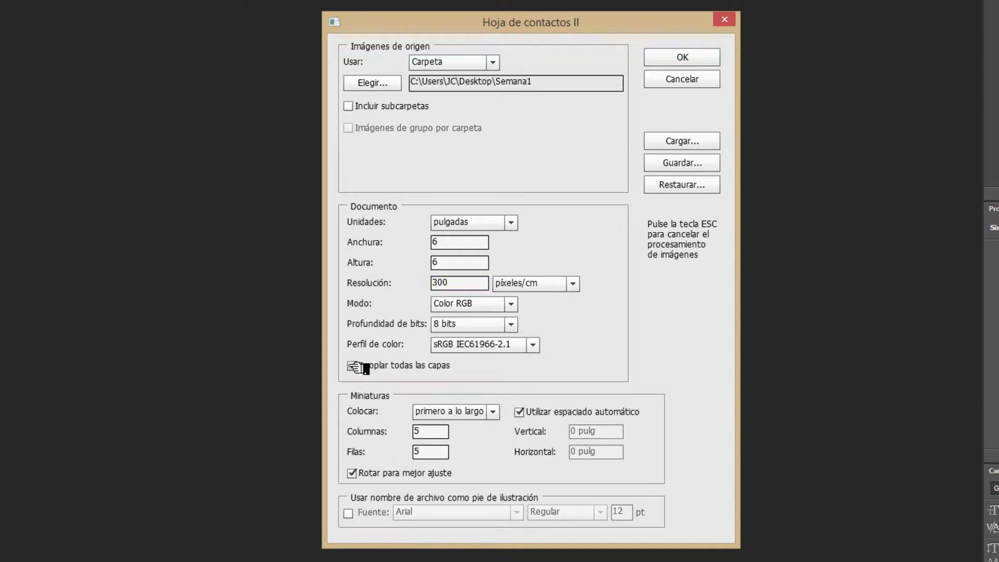
click(352, 366)
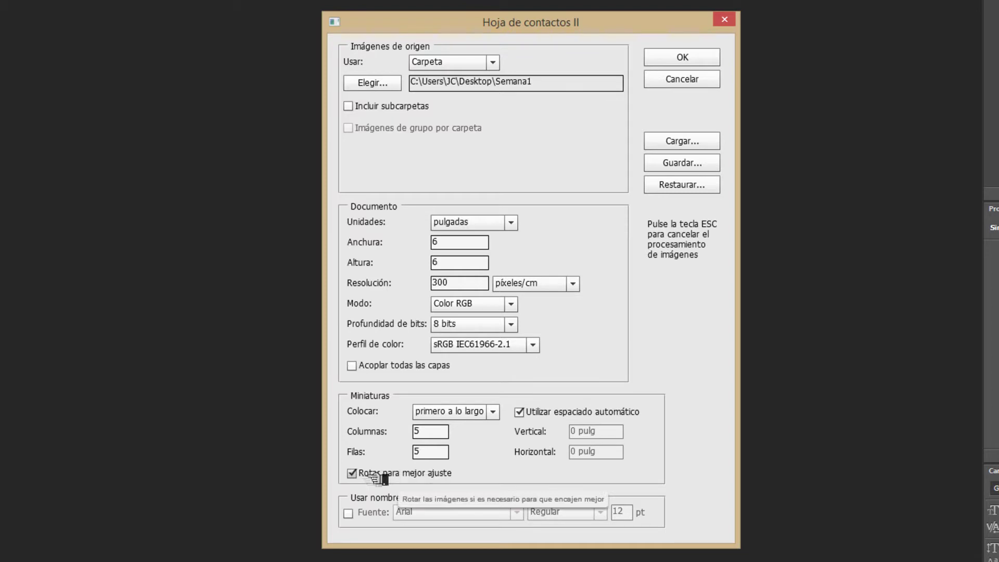
click(352, 473)
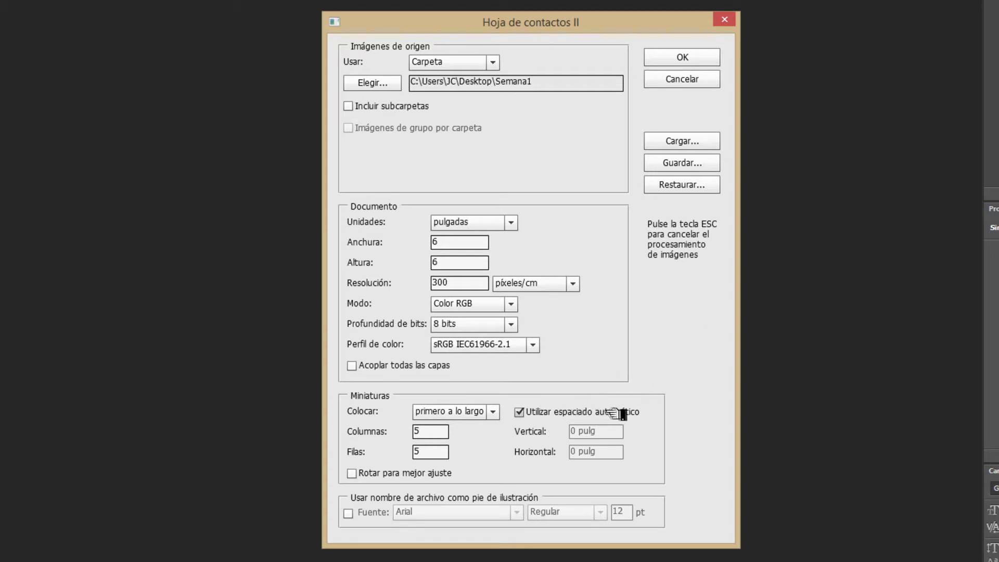
click(519, 412)
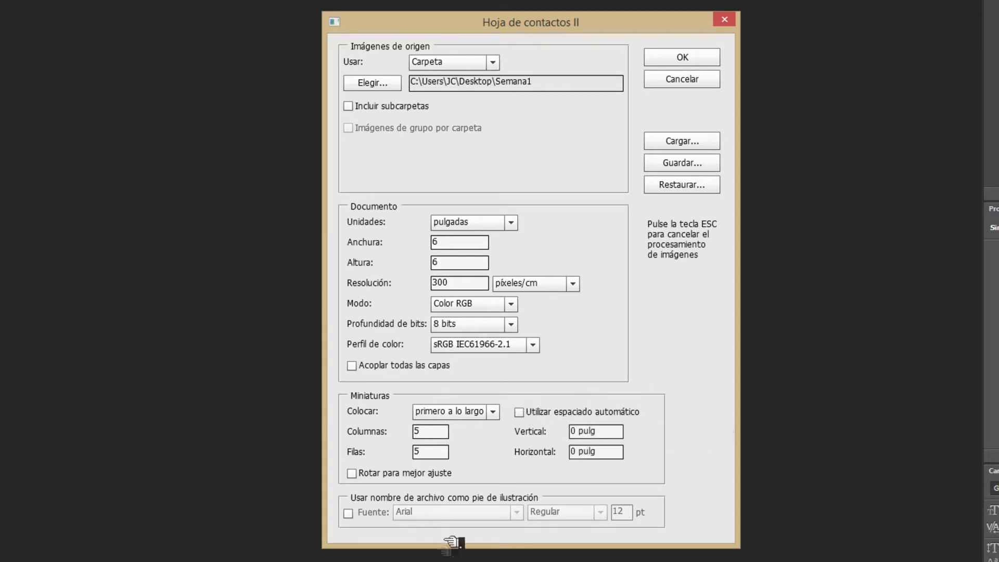
- Set both vertical and horizontal thumbnail spacing to 0
click(588, 437)
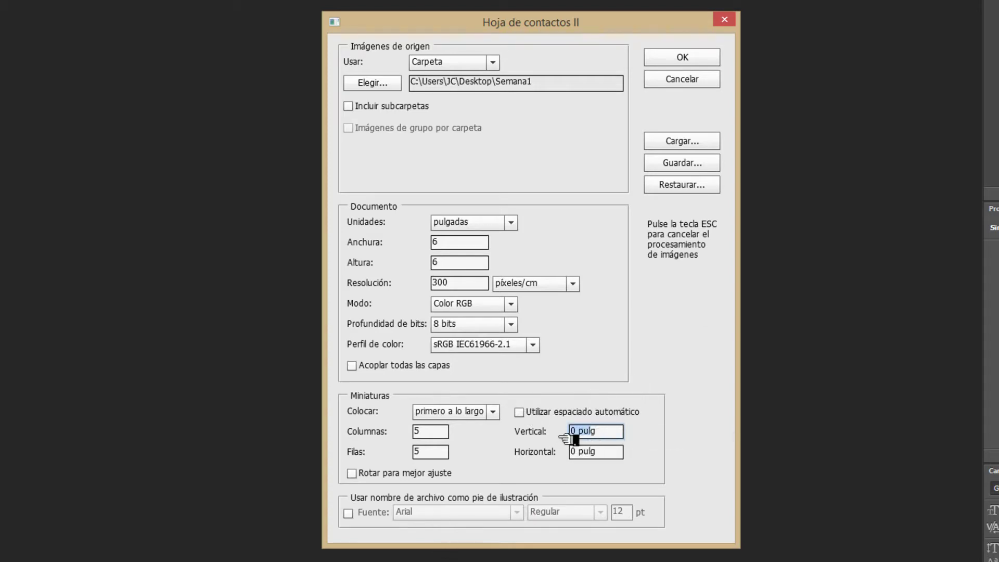
drag(606, 438, 508, 419)
text(0)
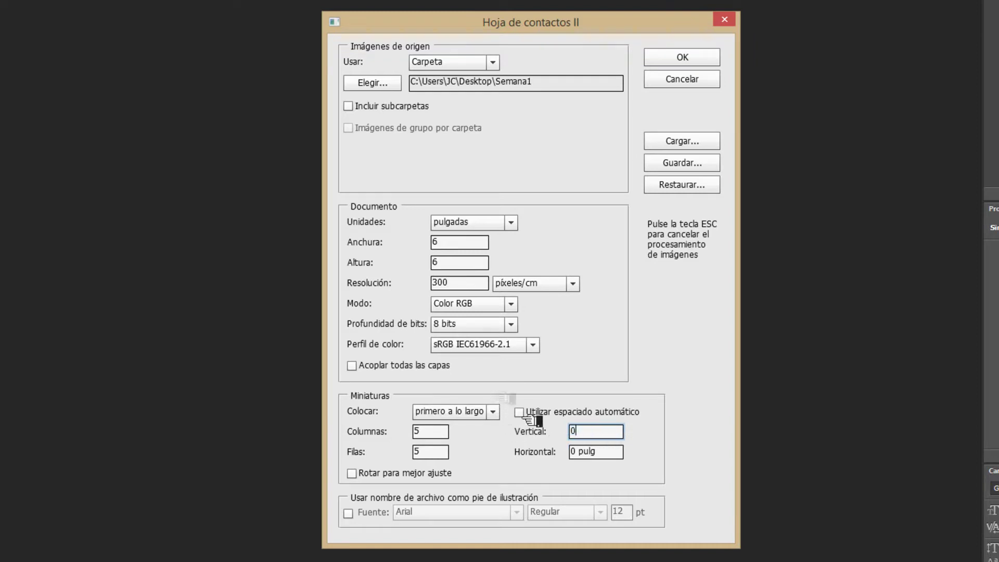
drag(604, 451, 535, 450)
text(0)
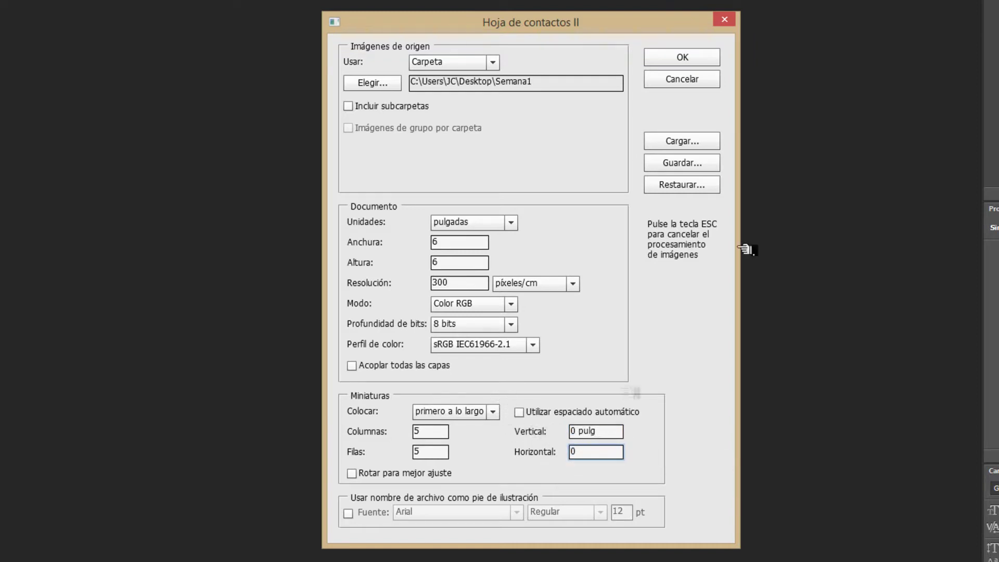
- Choose Semana1 as the source folder and build the contact sheet
click(372, 83)
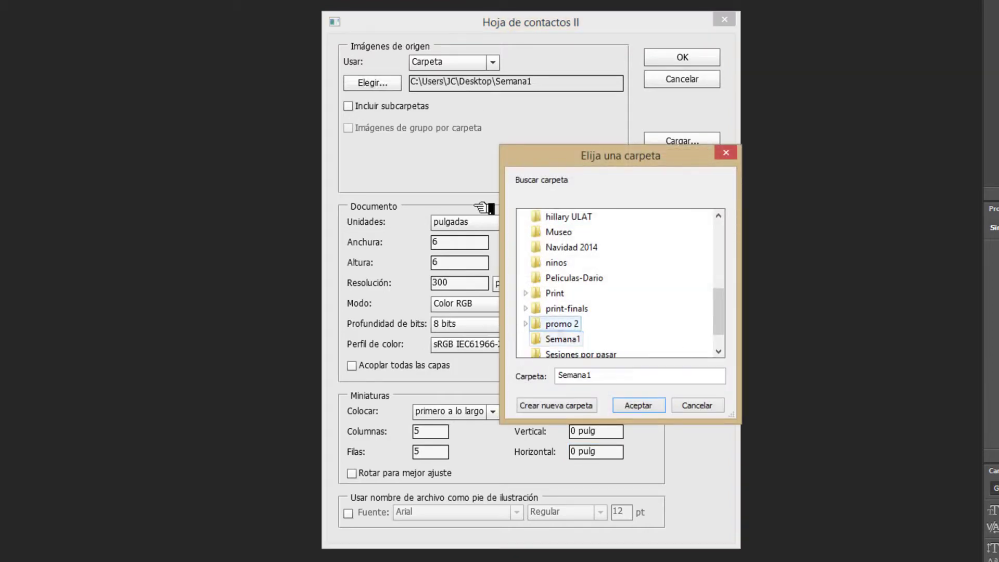
click(651, 405)
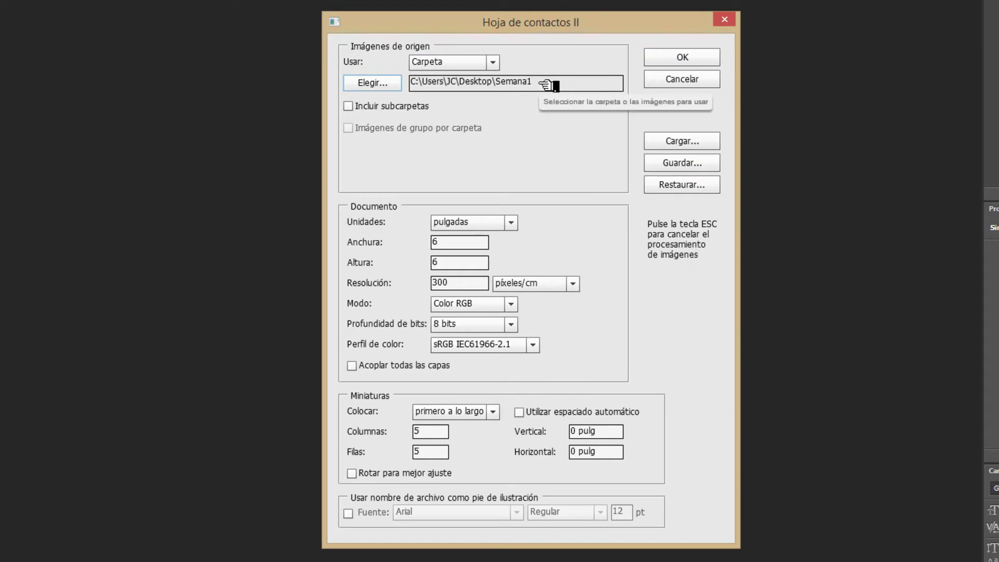
click(700, 60)
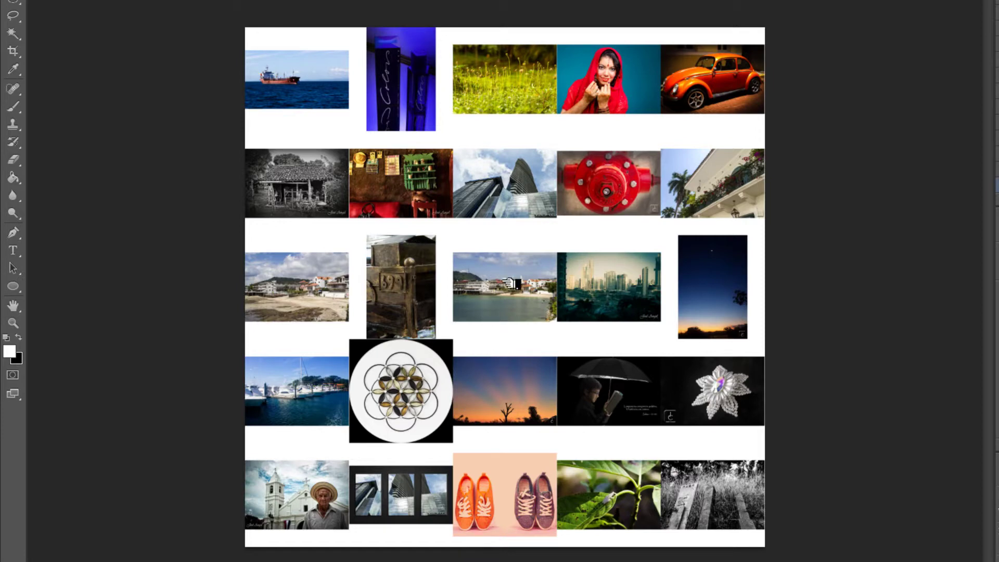
- Cluster the portrait, skyscraper, skyline and balcony photos at the centre, moving the coastal town aside
drag(500, 280, 622, 321)
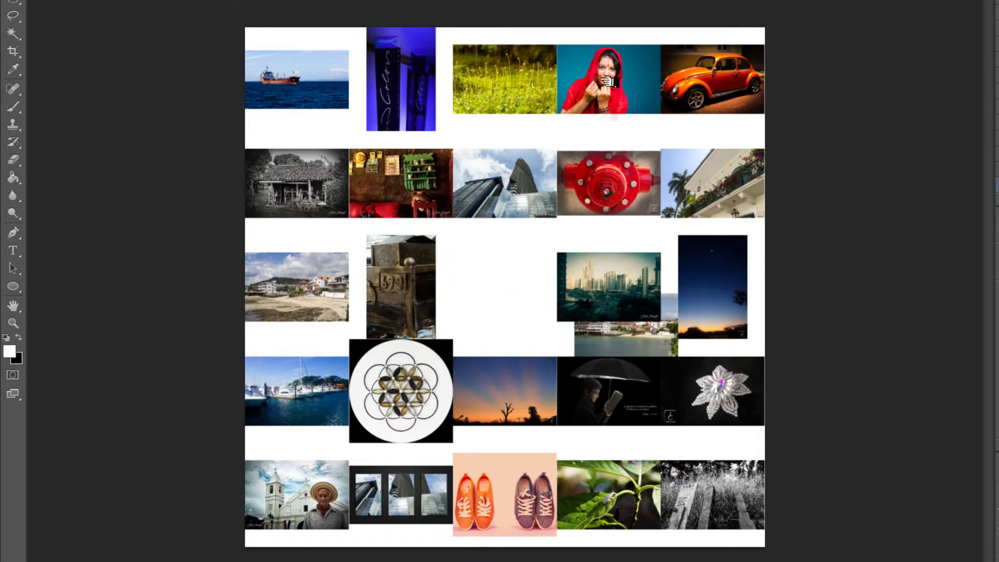
drag(607, 82, 494, 285)
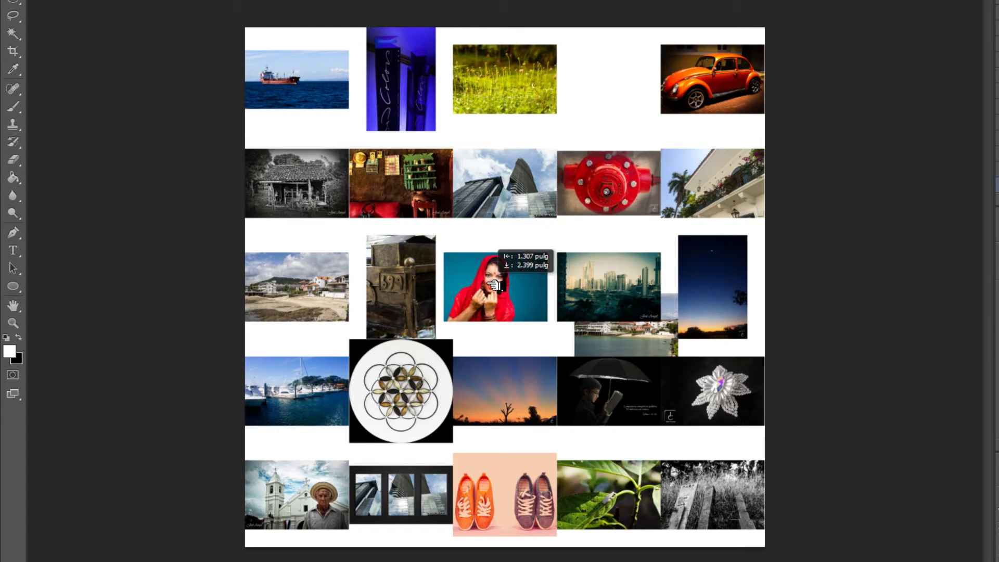
drag(519, 183, 509, 218)
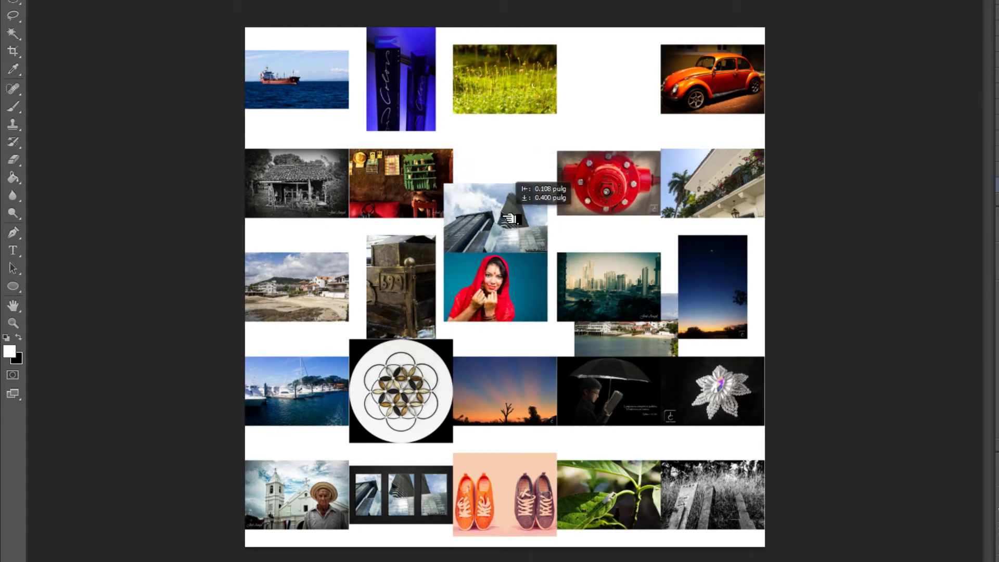
drag(602, 274, 593, 274)
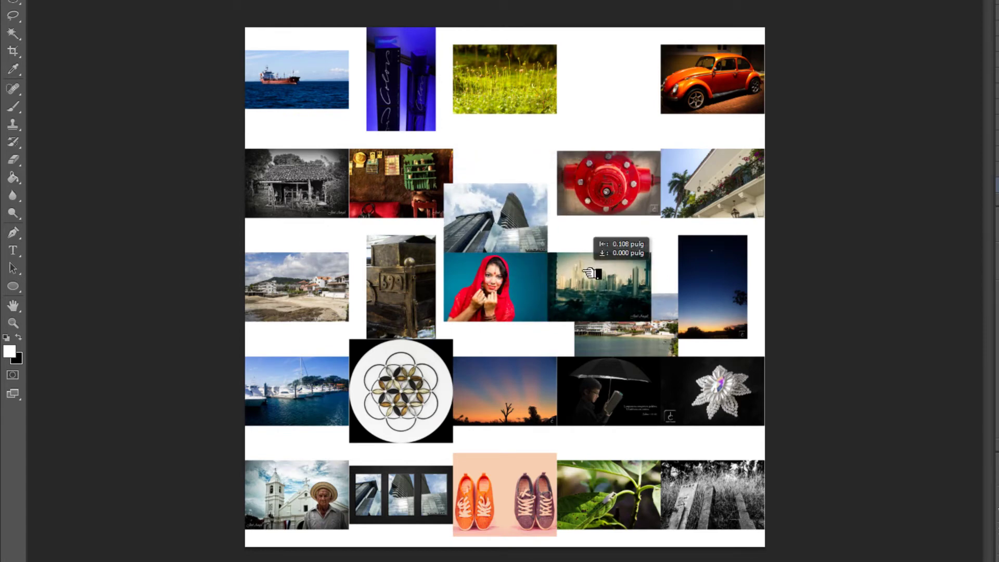
drag(707, 182, 618, 221)
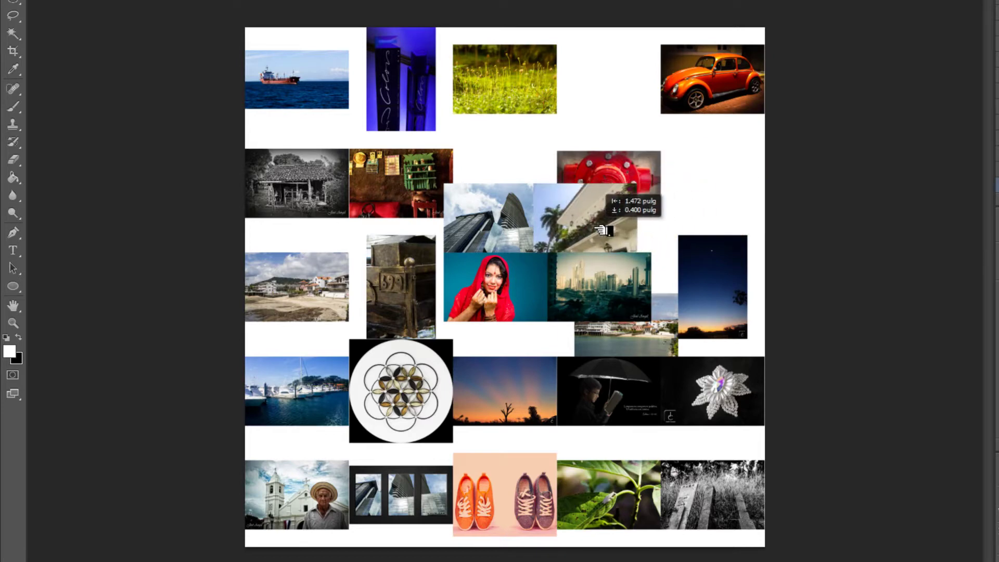
drag(618, 221, 609, 223)
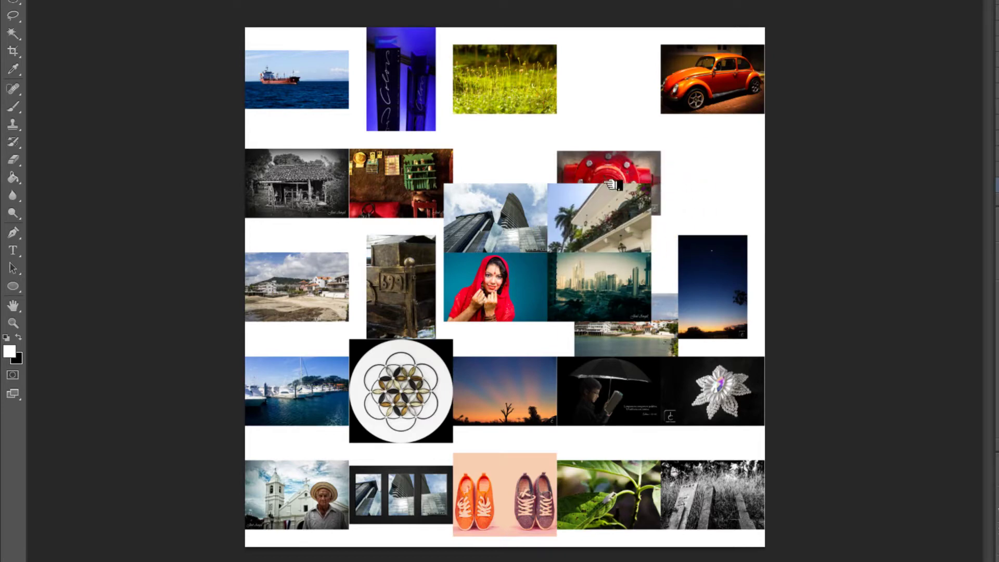
- Fit the hydrant, night-sky, bay, sunset, umbrella, flower, leaf and grass photos around the centre
drag(596, 164, 490, 132)
drag(718, 290, 691, 244)
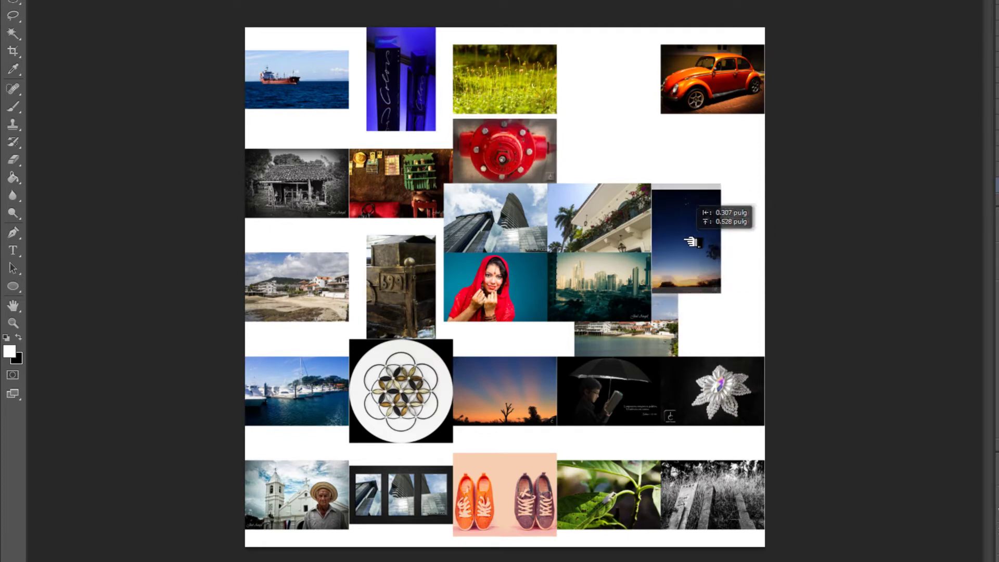
drag(661, 342, 739, 343)
drag(507, 385, 498, 350)
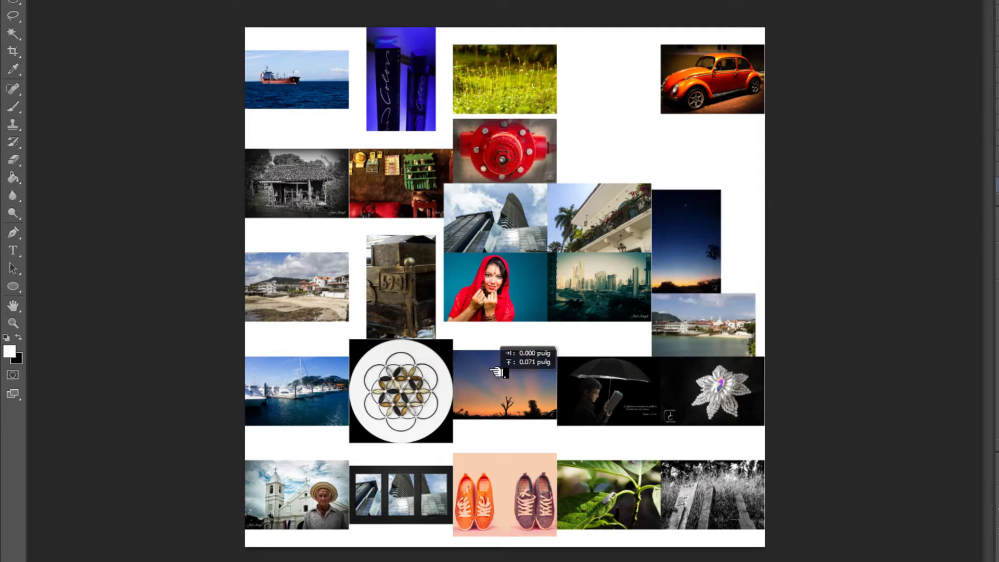
drag(618, 378, 608, 343)
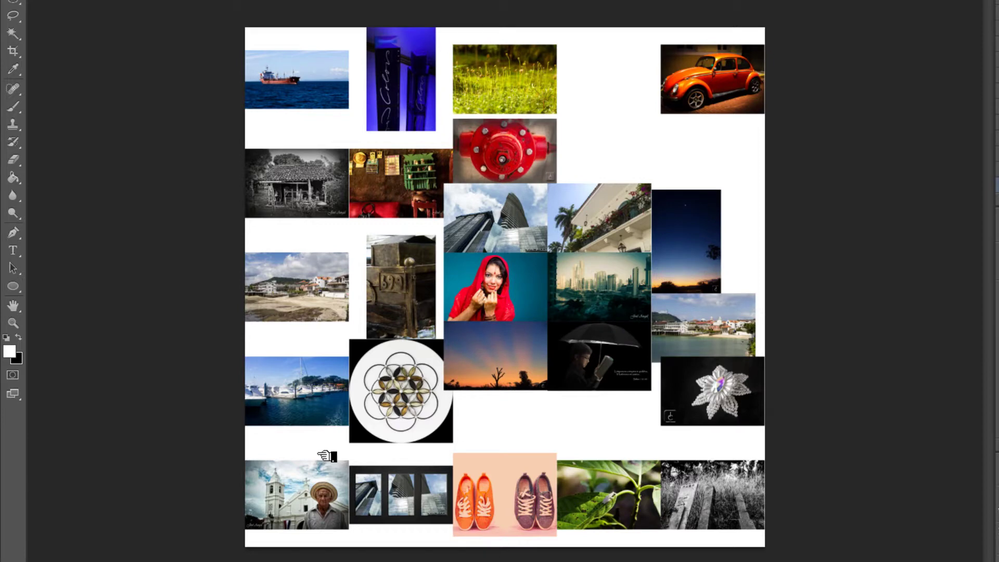
drag(762, 402, 549, 429)
drag(561, 465, 552, 397)
drag(666, 464, 656, 367)
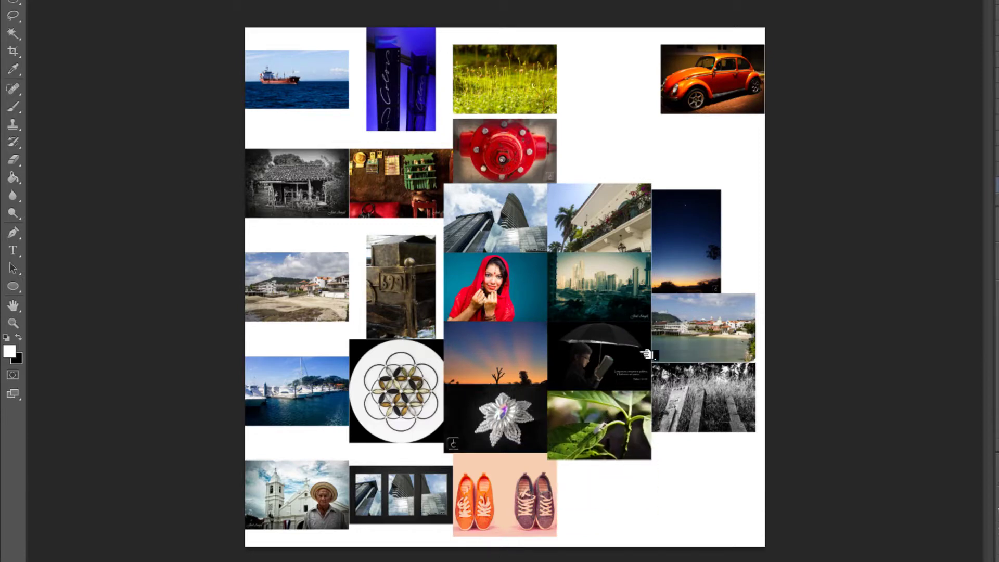
key(Left)
key(Left)
drag(745, 328, 743, 329)
drag(675, 218, 674, 217)
- Pack the car, Colors, meadow, flower-of-life, boats, church, shoes, triptych and ship photos into the cluster
drag(713, 80, 610, 149)
drag(405, 77, 423, 94)
drag(512, 69, 512, 74)
drag(401, 276, 643, 472)
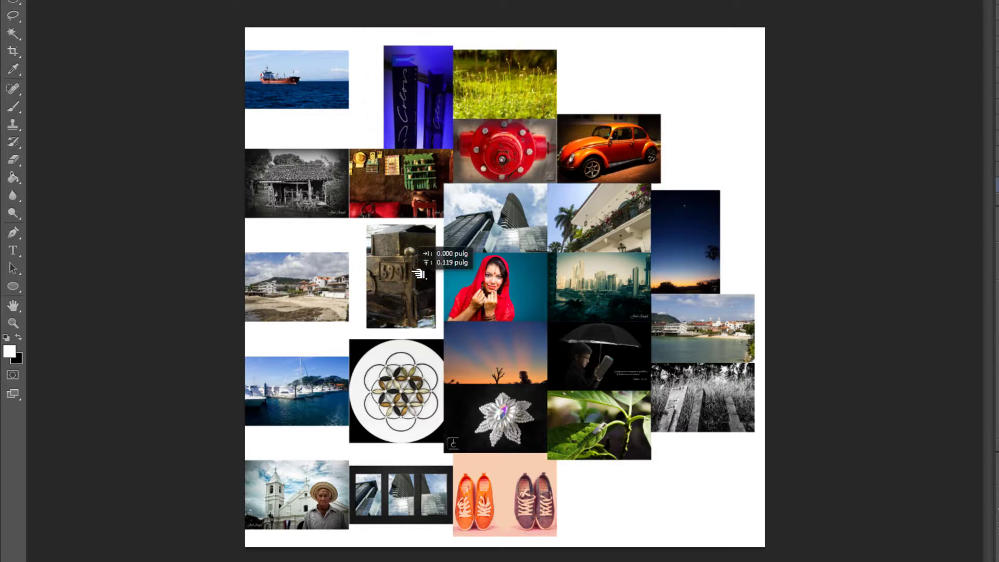
drag(417, 378, 407, 256)
drag(297, 391, 391, 355)
drag(296, 494, 391, 424)
drag(451, 489, 338, 345)
mouse_move(655, 496)
mouse_down()
mouse_move(689, 173)
mouse_move(604, 91)
mouse_up()
drag(314, 67, 349, 106)
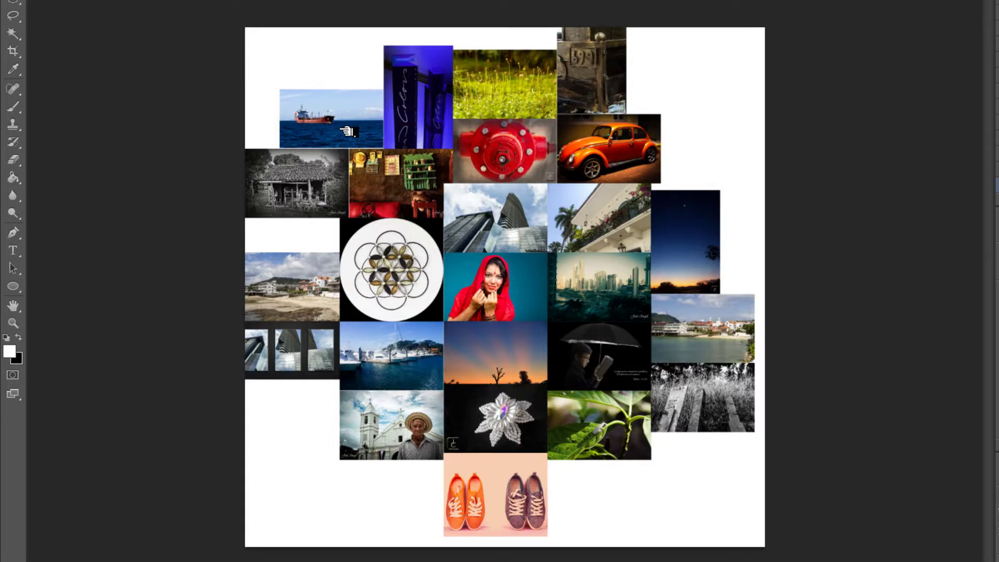
- Nudge the ship, house and beach photos into tight alignment
key(Down)
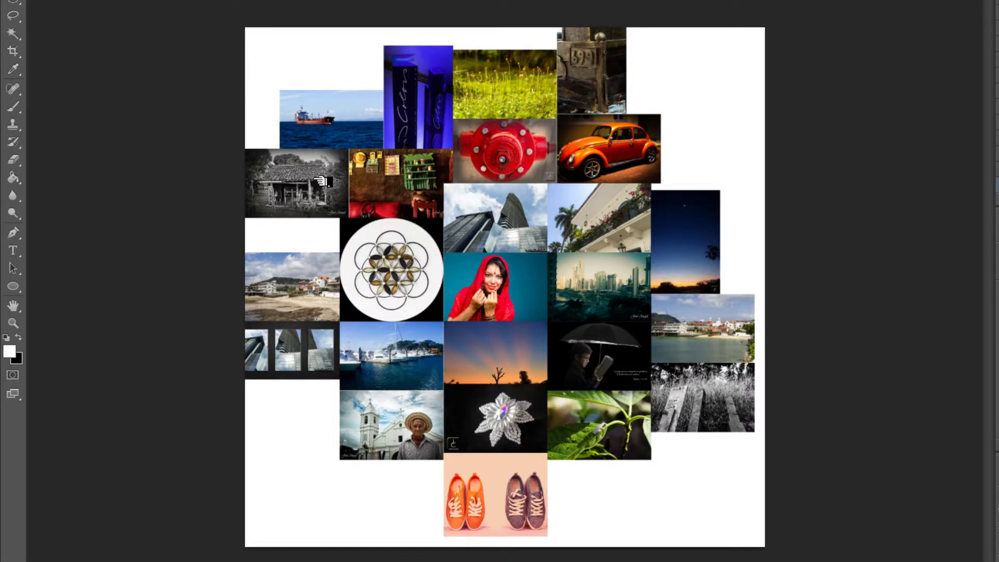
key(Right)
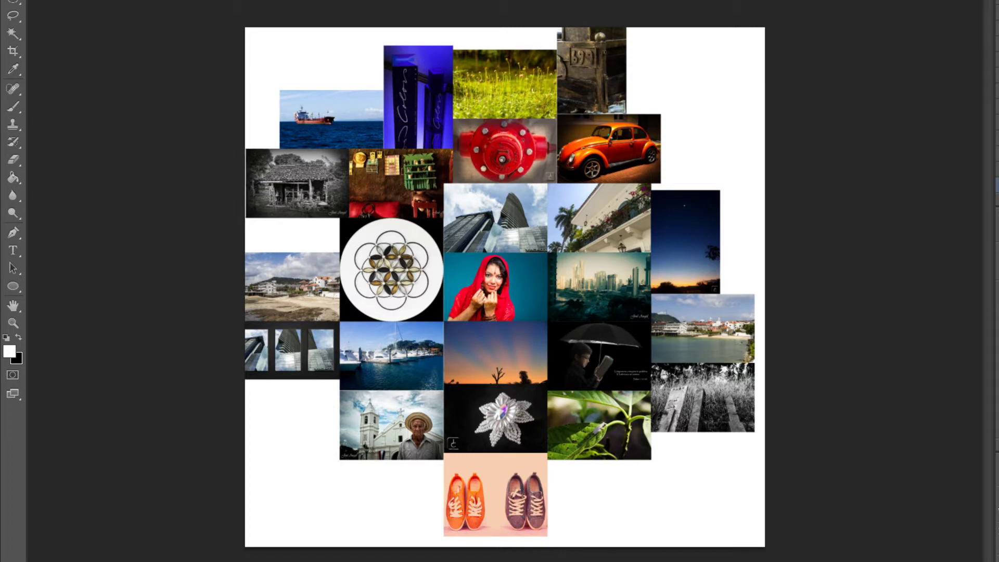
drag(318, 280, 320, 246)
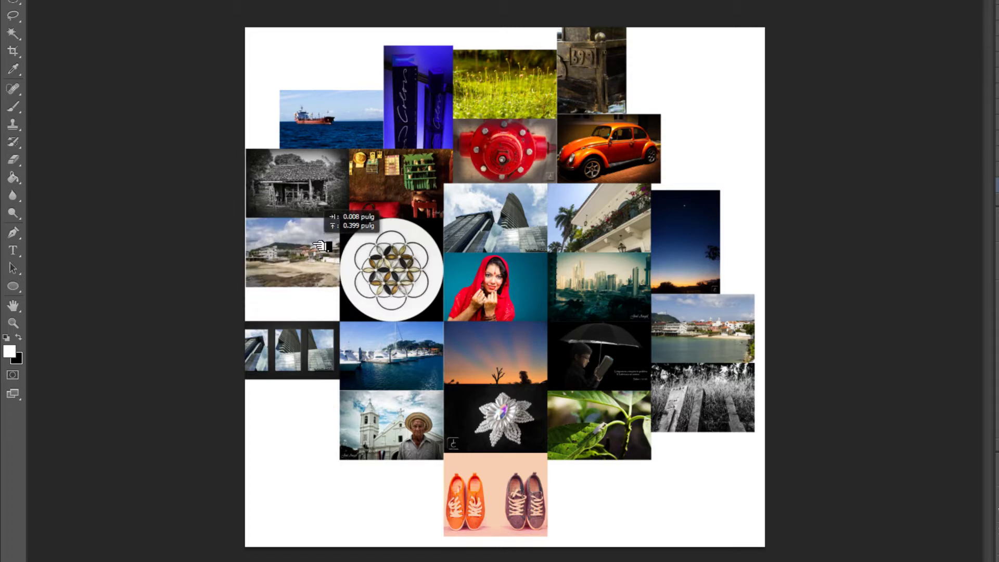
key(Up)
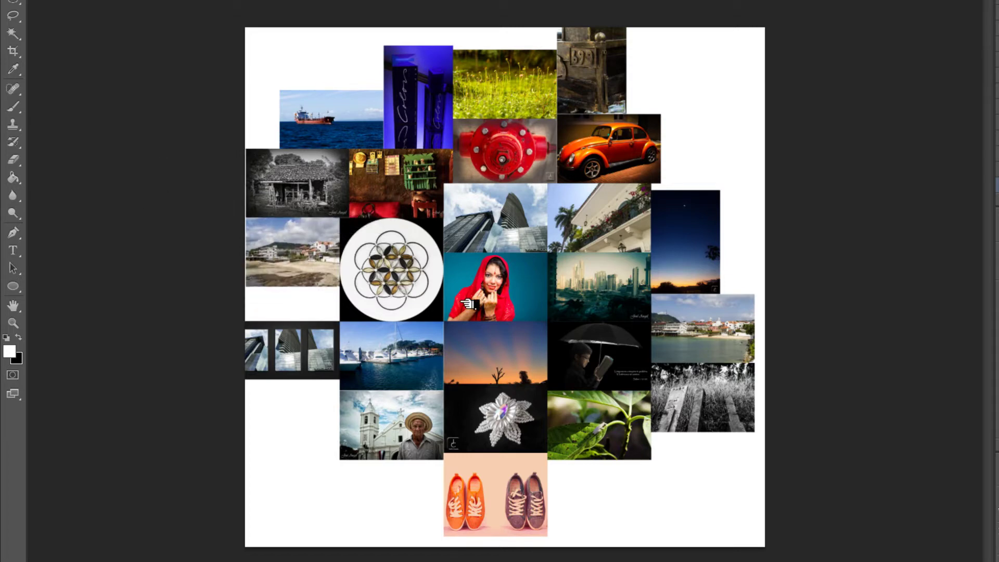
key(Up)
key(Up)
key(Up)
key(Up)
key(Up)
key(Up)
key(Up)
key(Up)
key(Up)
key(Up)
key(Up)
key(Up)
key(Up)
key(Up)
key(Up)
key(Up)
key(Up)
key(Up)
key(Up)
key(Up)
key(Up)
key(Up)
key(Up)
key(Up)
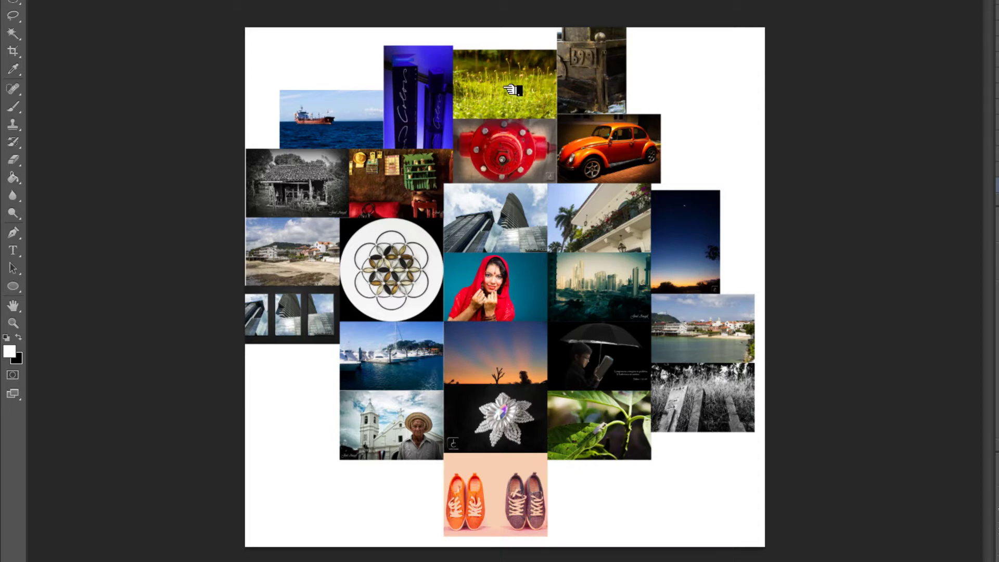
- Drag a copy of the green grass photo into an open gap in the collage
mouse_move(513, 90)
mouse_down()
mouse_move(317, 386)
mouse_move(305, 381)
mouse_up()
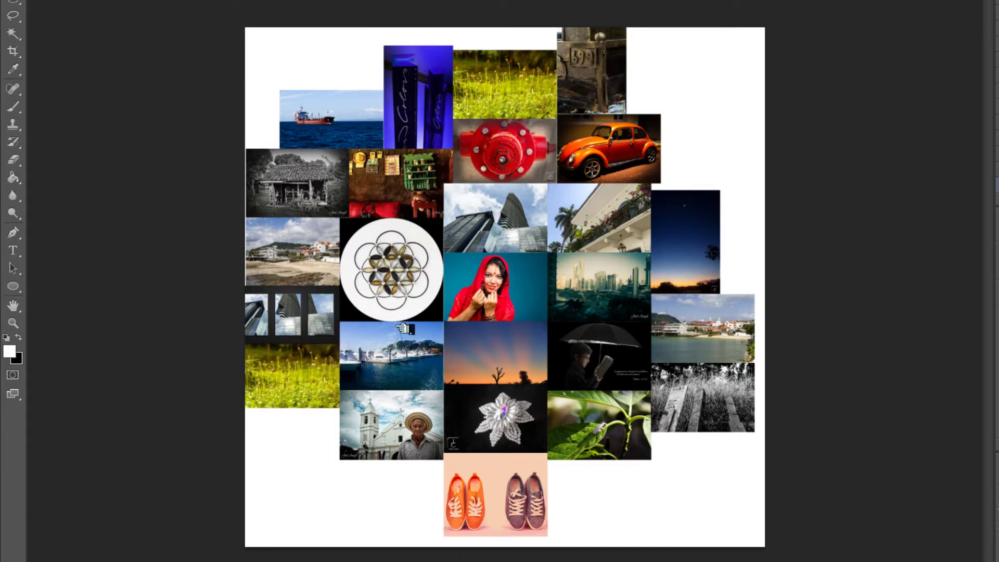
- Place copies of the car, hydrant, sunset and ship photos into empty gaps
drag(610, 147, 297, 438)
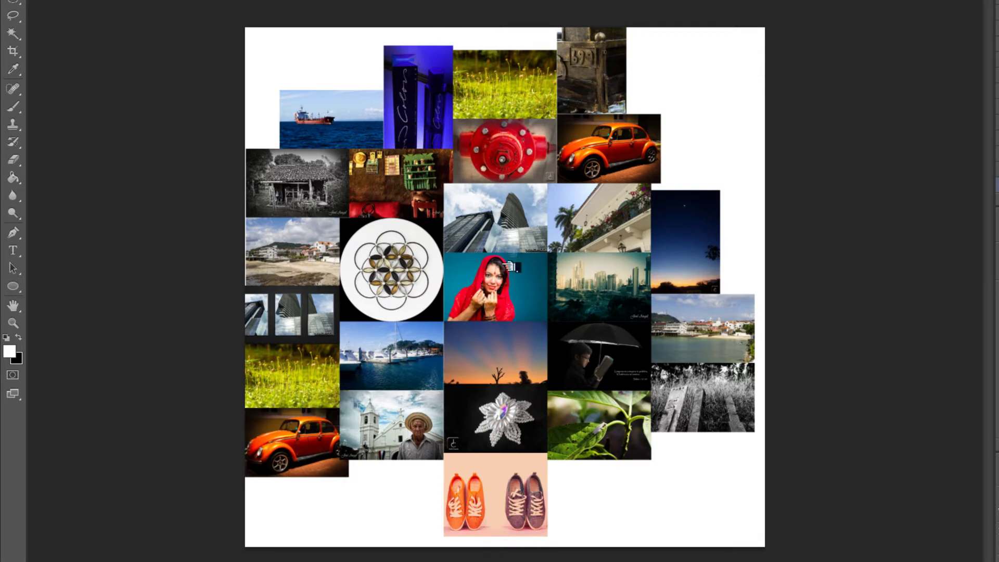
drag(505, 142, 392, 476)
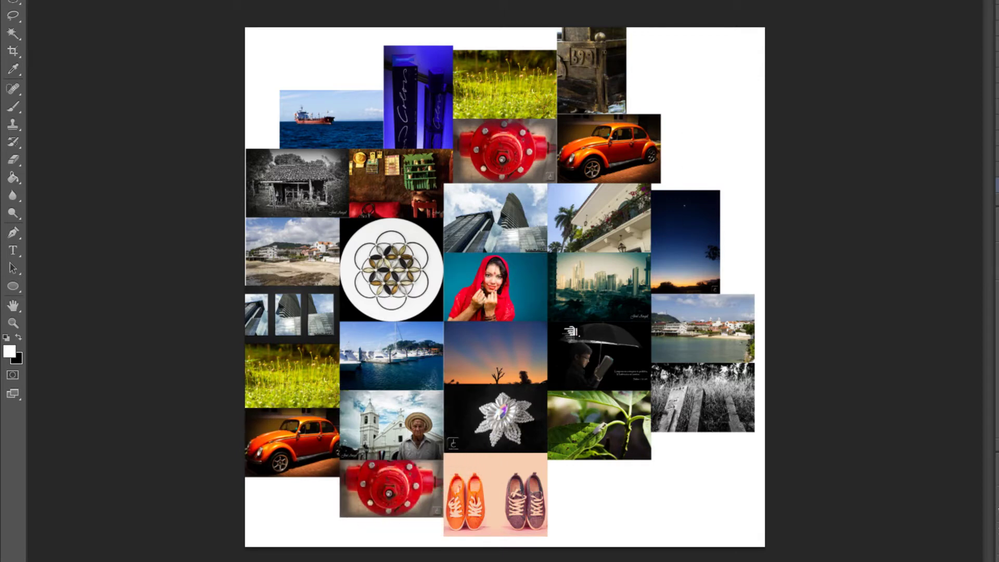
drag(498, 356, 702, 159)
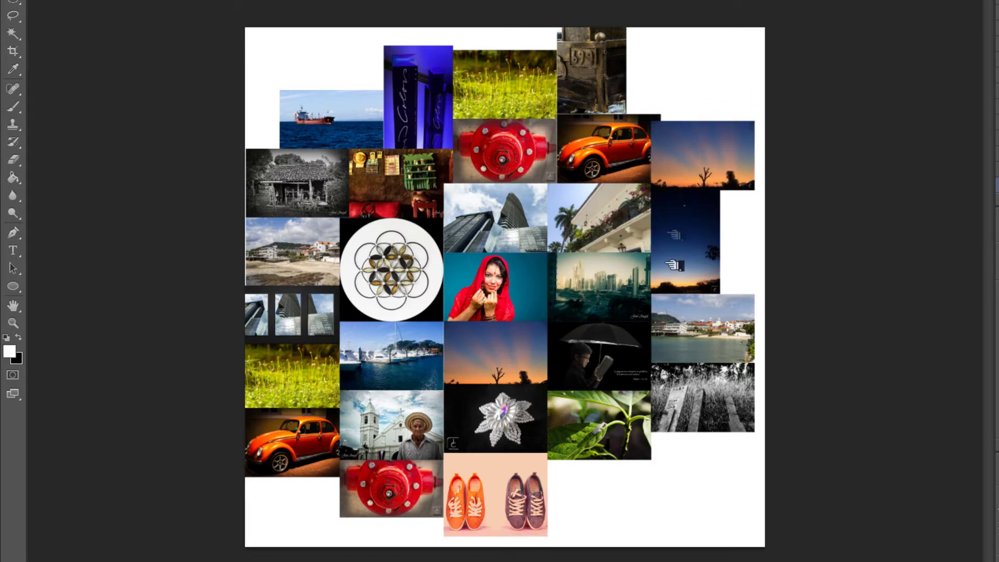
drag(351, 131, 629, 492)
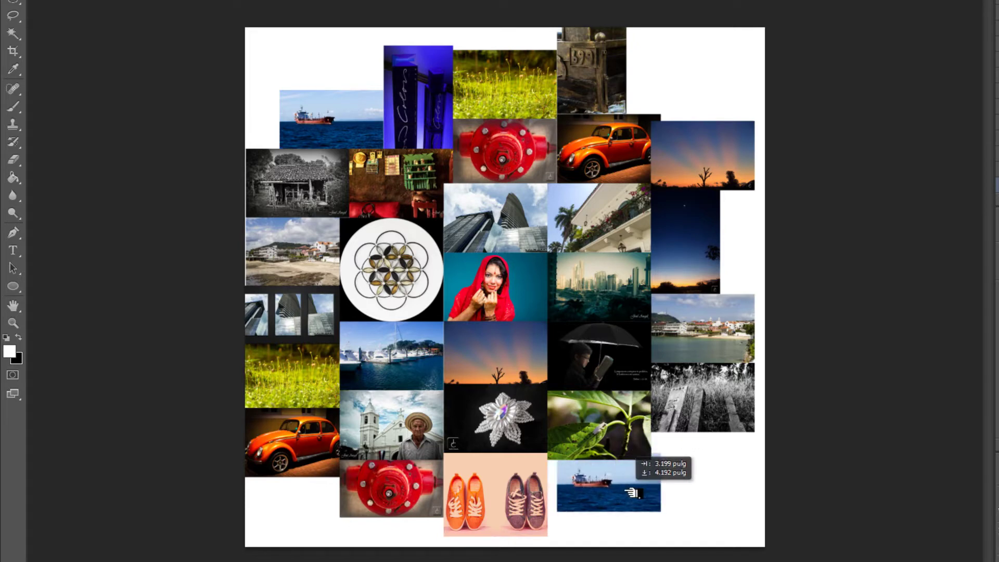
drag(630, 492, 629, 498)
- Fill the right edge and bottom gaps with Colors, shelves, tower and balcony photo copies
drag(406, 97, 742, 242)
drag(419, 207, 683, 438)
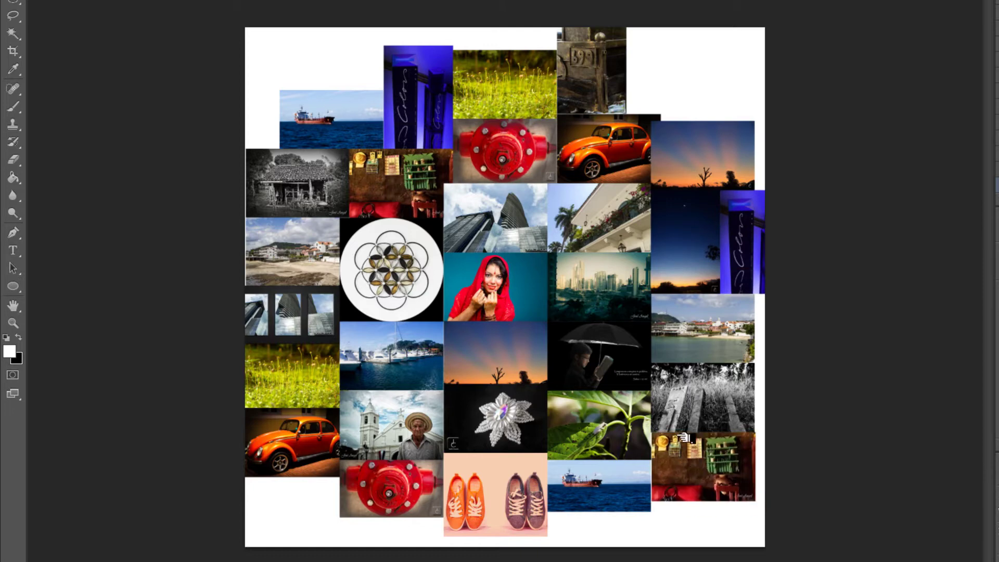
drag(507, 214, 309, 509)
drag(599, 219, 598, 528)
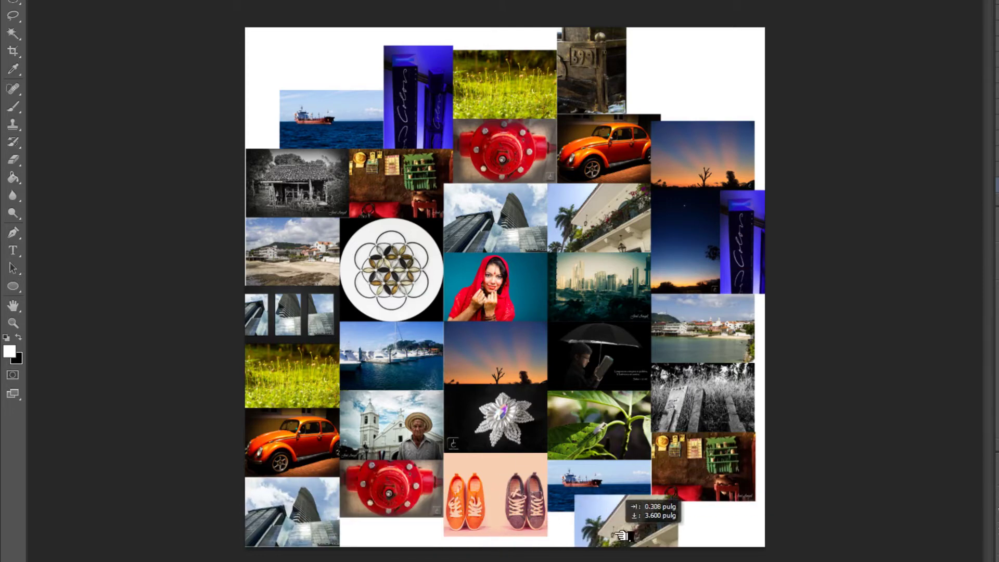
drag(722, 479, 721, 478)
- Add star-flower and mandala copies at the top and adjust the sunset and night-sky photos
drag(497, 414, 333, 56)
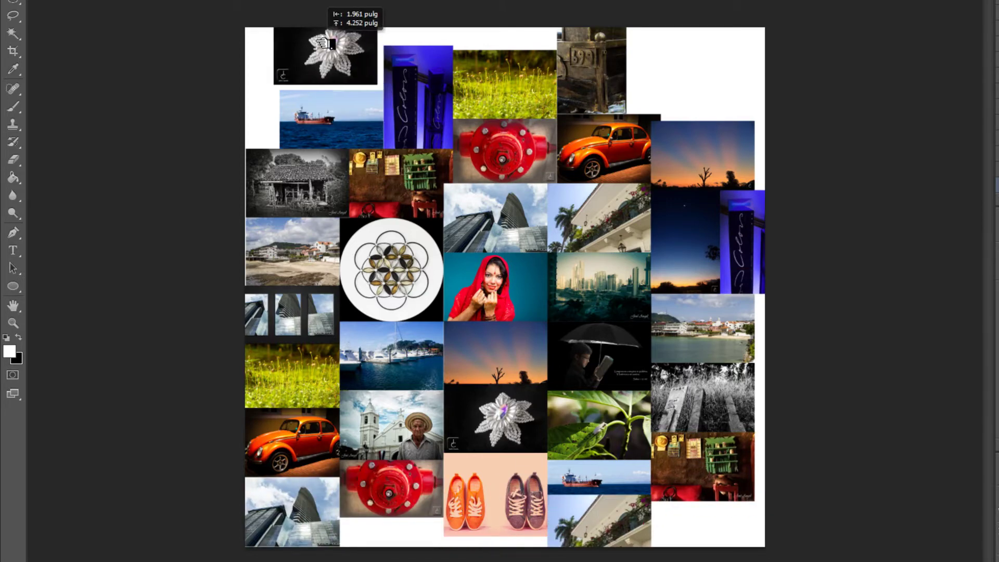
mouse_move(406, 252)
mouse_down()
mouse_move(677, 65)
mouse_move(651, 65)
mouse_up()
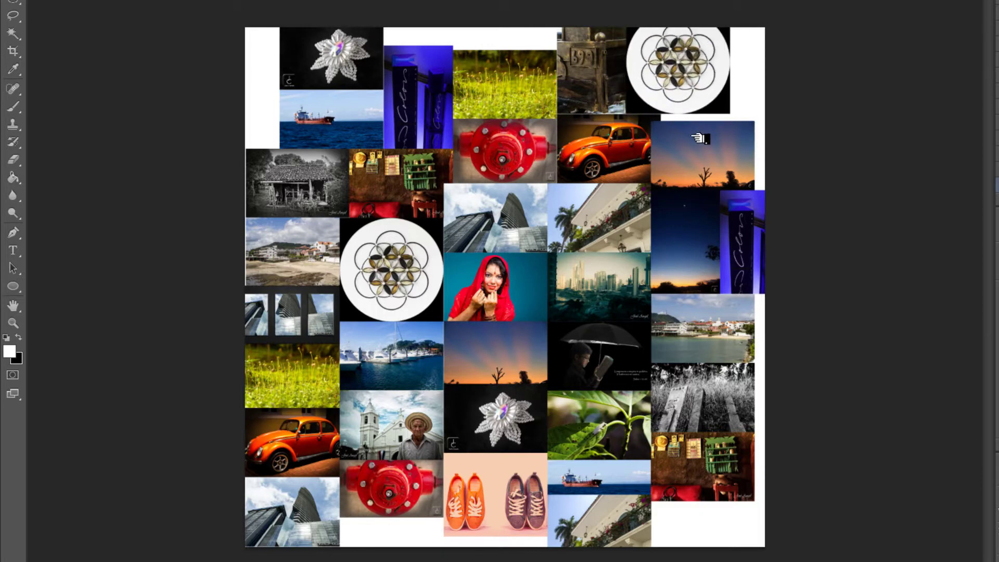
drag(701, 138, 711, 151)
drag(698, 197, 698, 191)
drag(712, 156, 721, 156)
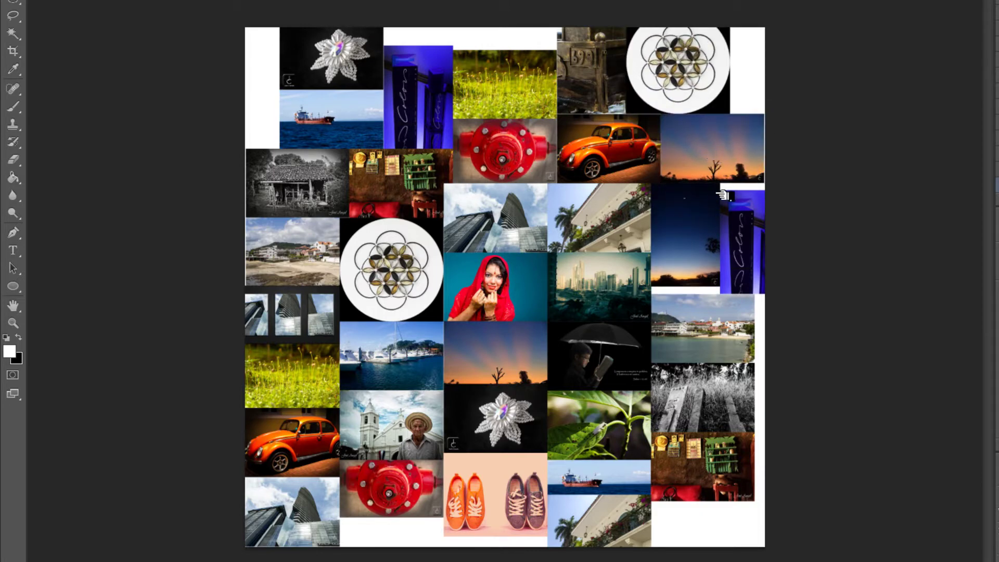
- Nudge the Colors, old-car, coastal-town and grass photos into alignment and move the dark city photo upper-left
key(Up)
key(Up)
key(Up)
key(Up)
key(Up)
key(Up)
key(Up)
key(Up)
key(Up)
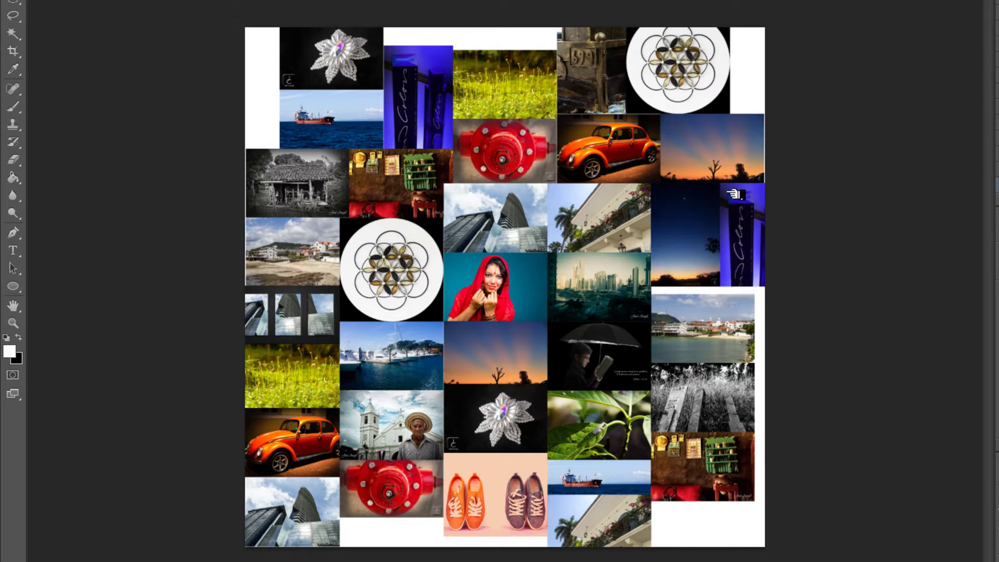
key(Down)
key(Down)
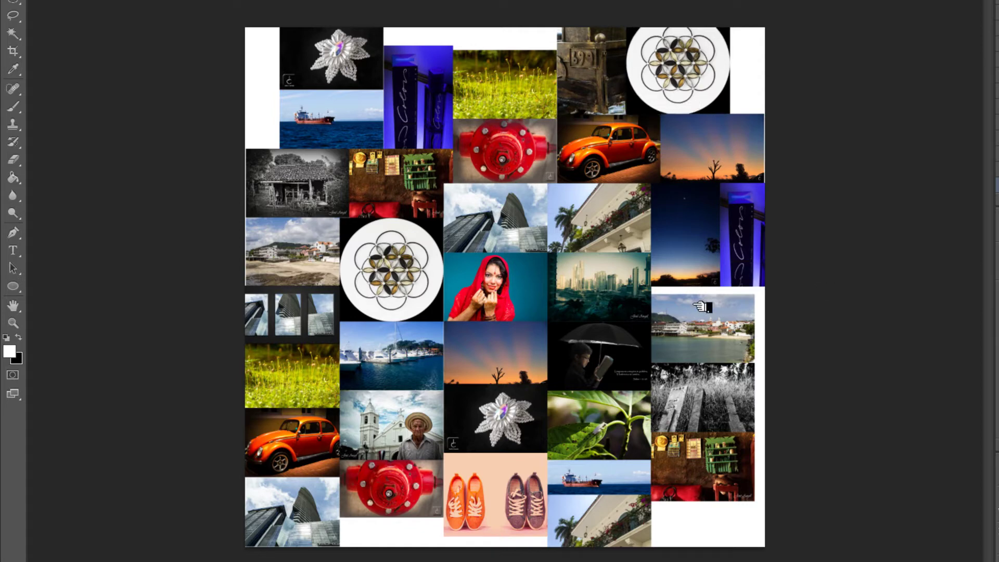
key(Up)
key(Up)
key(Up)
key(Up)
key(Up)
key(Up)
key(Up)
key(Up)
key(Up)
key(Up)
key(Up)
key(Up)
key(Up)
key(Up)
key(Up)
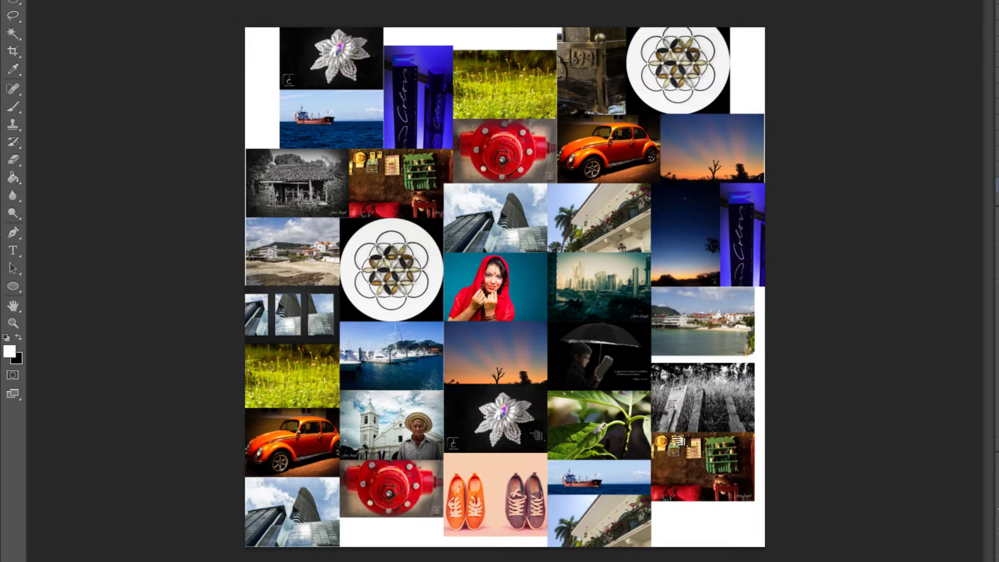
key(Up)
key(Up)
key(Up)
key(Up)
key(Up)
key(Up)
key(Up)
key(Up)
key(Up)
key(Up)
key(Up)
key(Up)
key(Up)
key(Up)
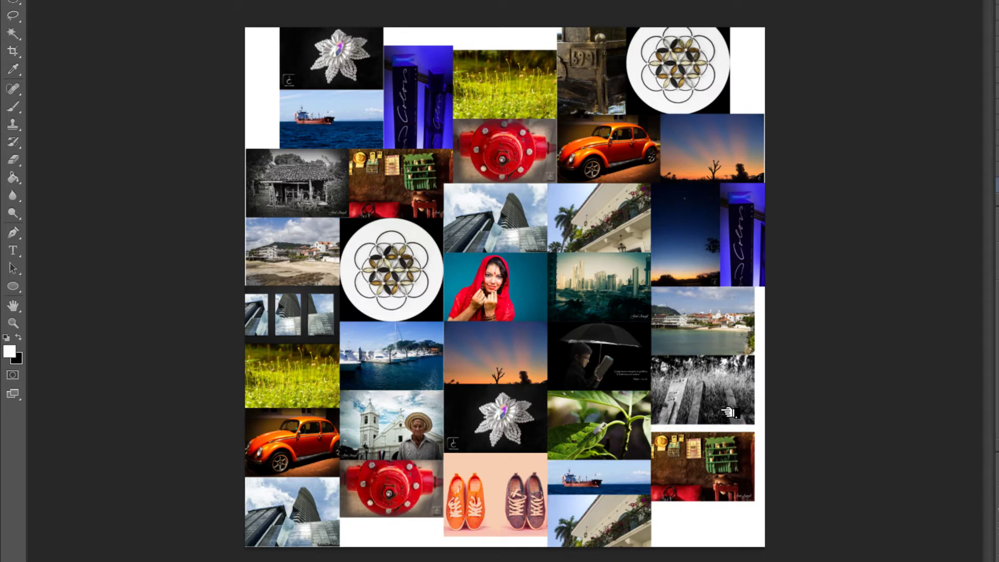
key(Up)
key(Up)
key(Up)
key(Up)
key(Up)
key(Up)
key(Up)
key(Up)
key(Up)
key(Up)
key(Up)
key(Up)
key(Up)
key(Up)
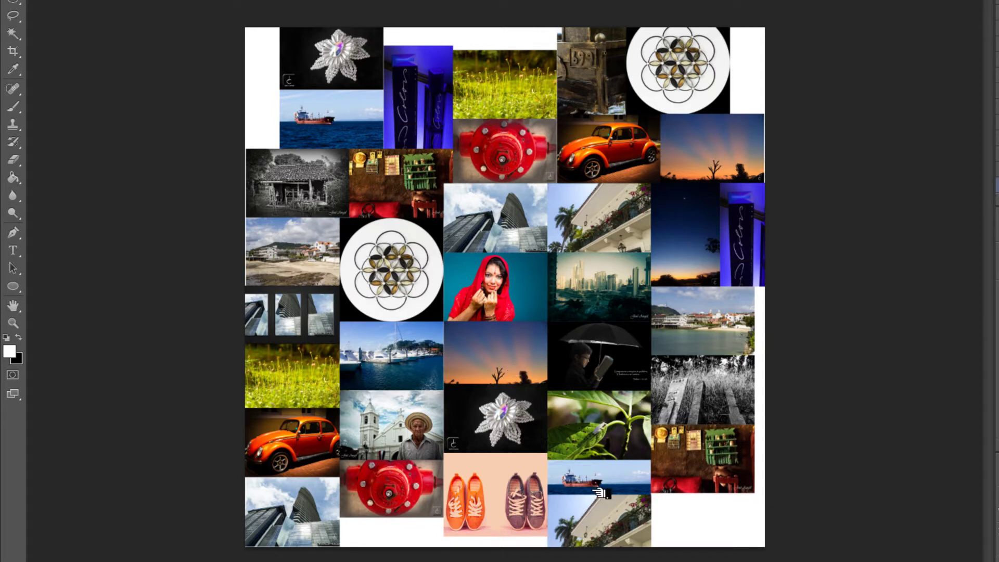
drag(602, 293, 221, 114)
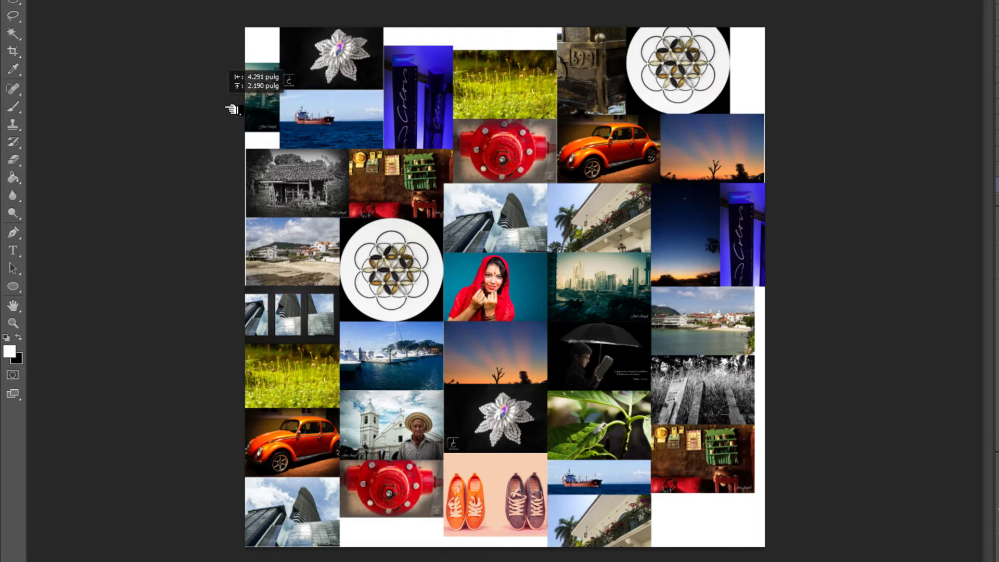
- Fill the top-left gap with city and grass photos and the right edge with more photos
drag(220, 114, 232, 112)
drag(722, 405, 248, 60)
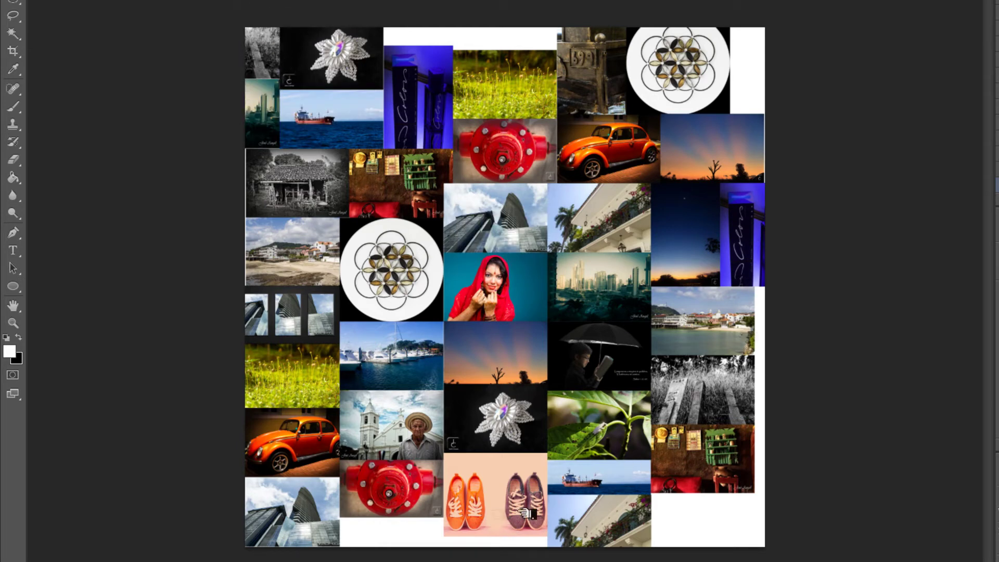
drag(333, 381, 770, 325)
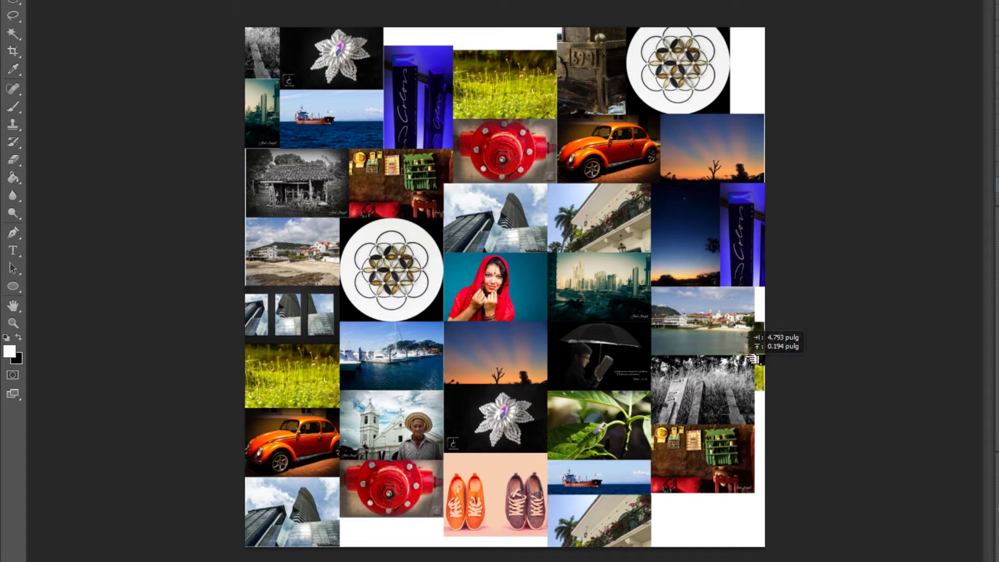
drag(770, 324, 770, 331)
drag(435, 437, 758, 387)
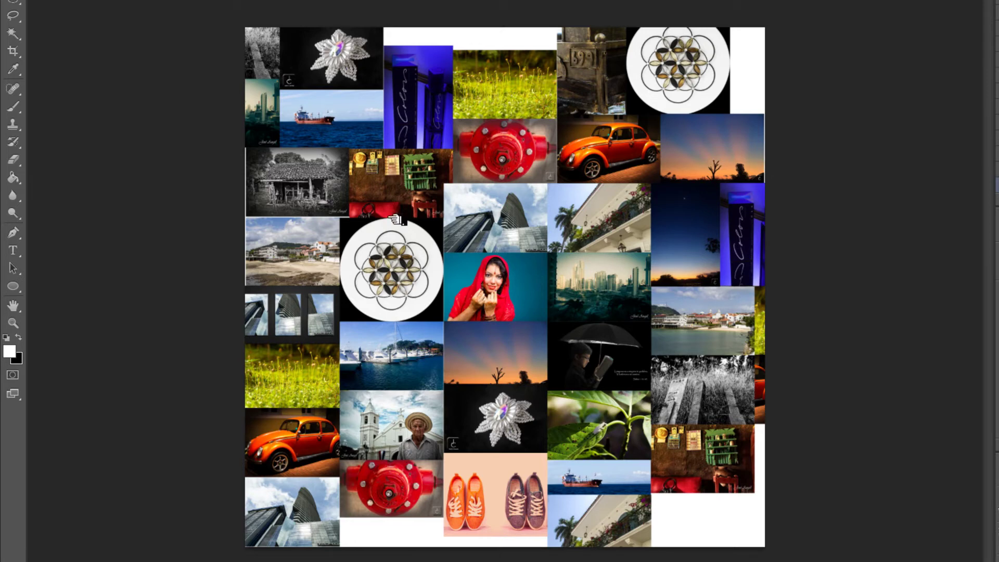
- Fill the bottom gaps with shelves, grass and flower photo copies
drag(396, 220, 416, 525)
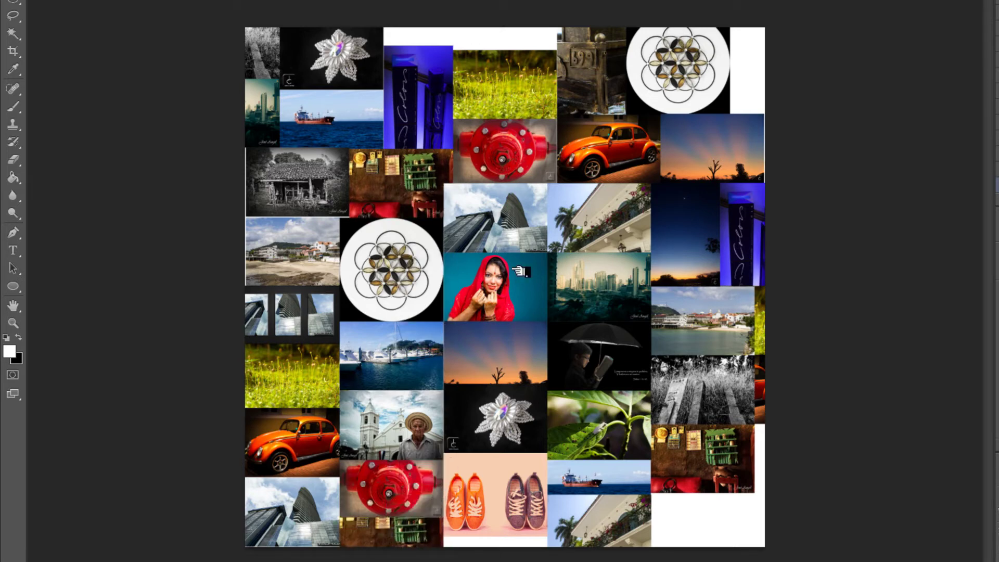
drag(508, 192, 500, 548)
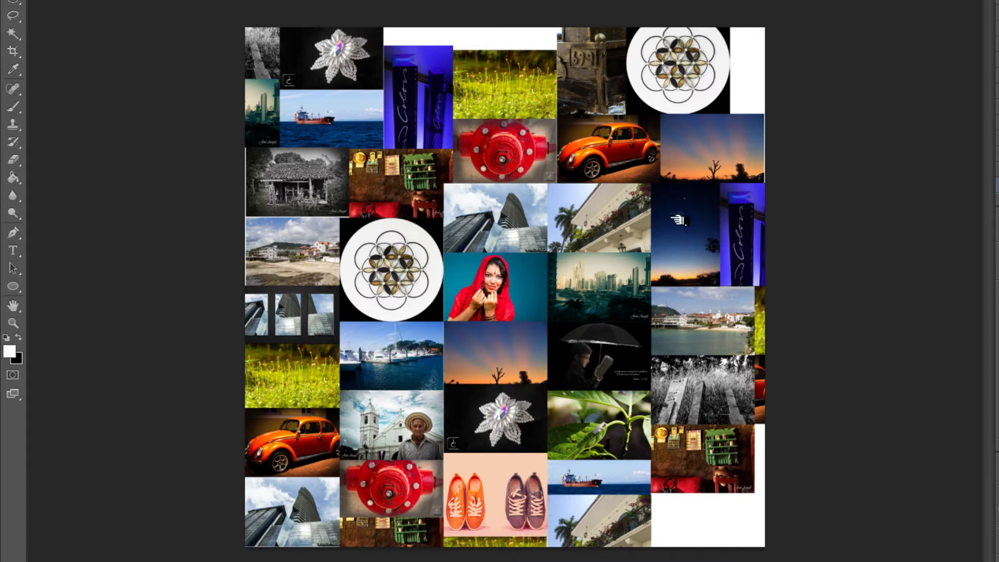
drag(341, 51, 706, 522)
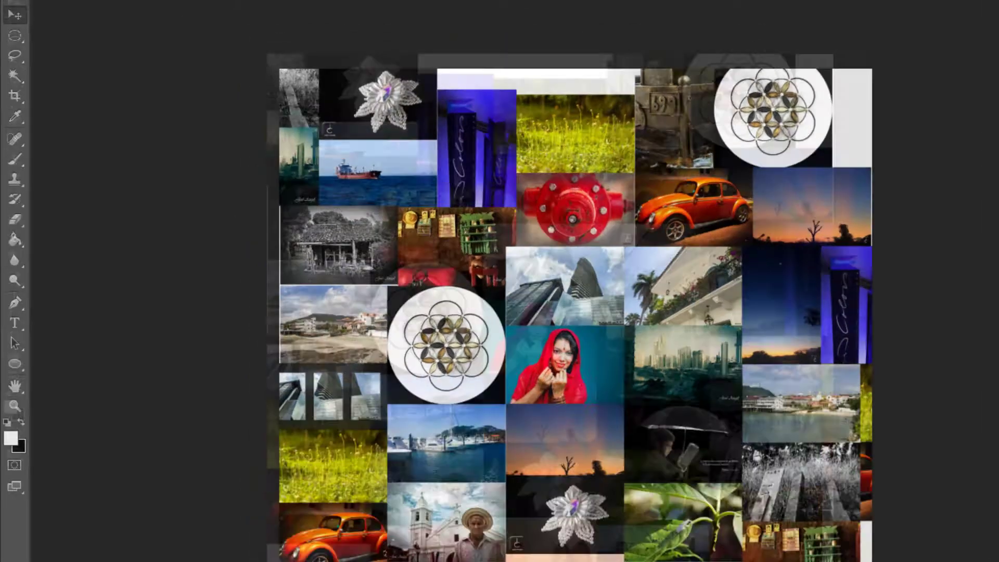
- Combine visible layers and convert Fondo into the unlocked layer Capa 0
click(263, 38)
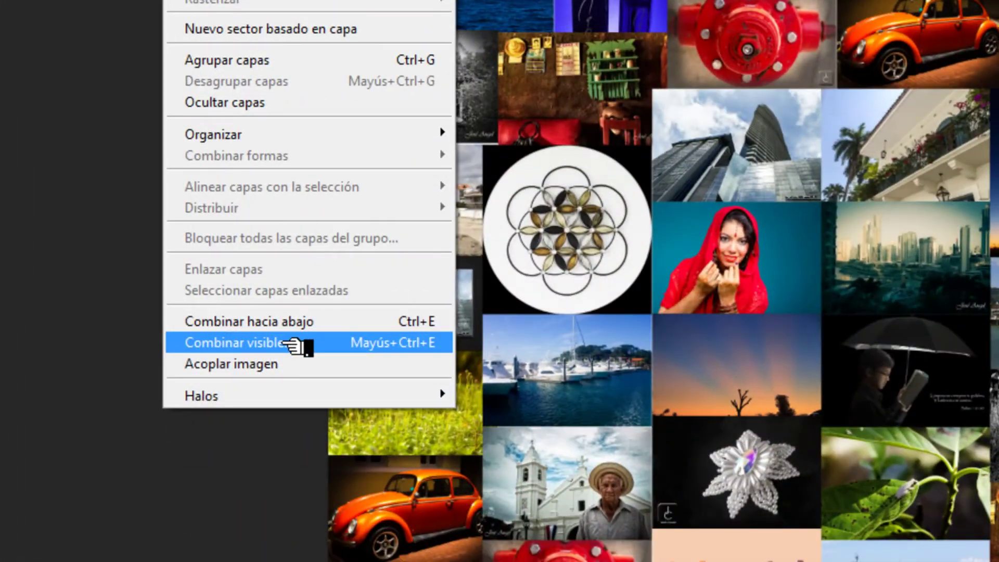
click(294, 344)
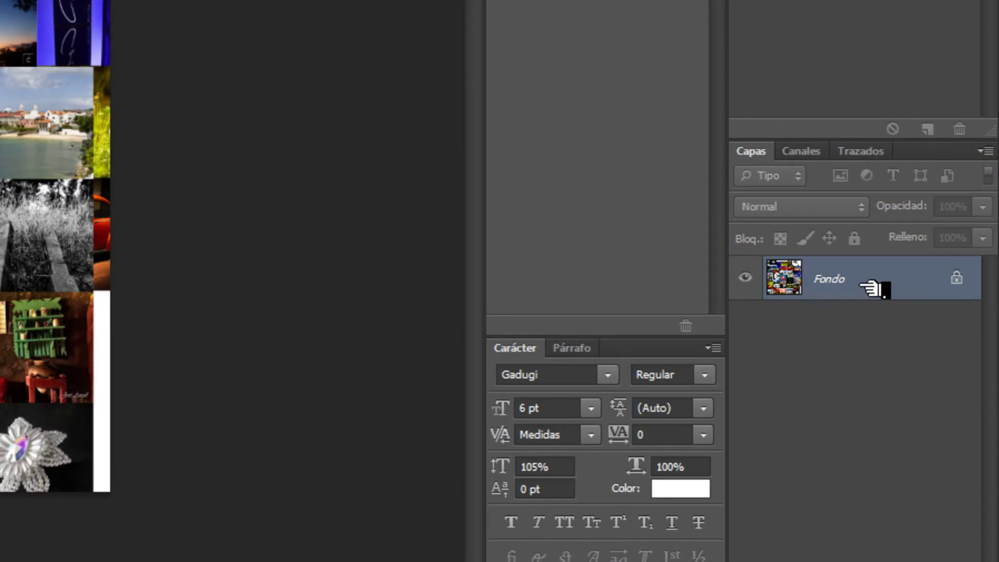
double_click(874, 288)
key(Return)
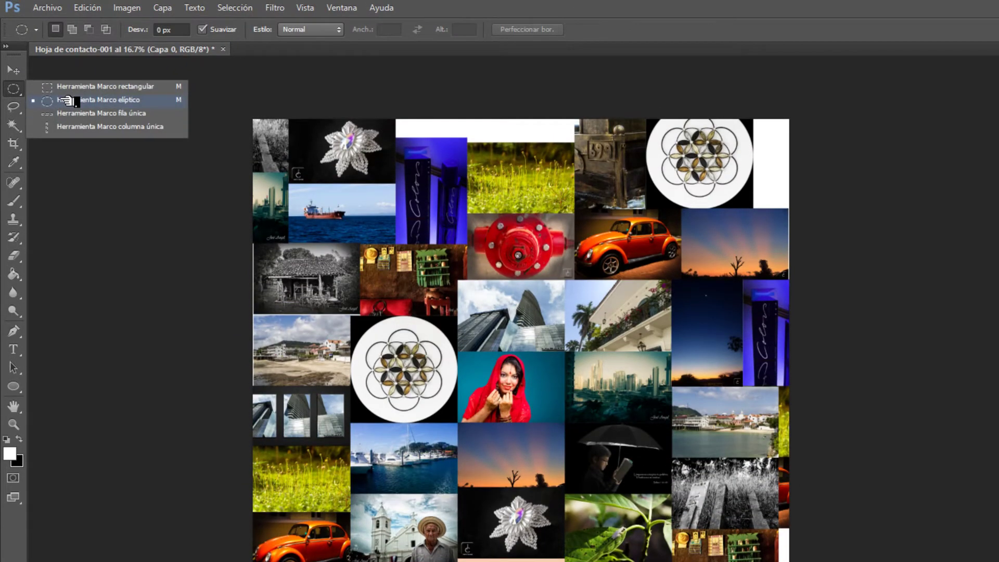
- Draw a circular elliptical selection over the collage, nudge it, then deselect
click(58, 101)
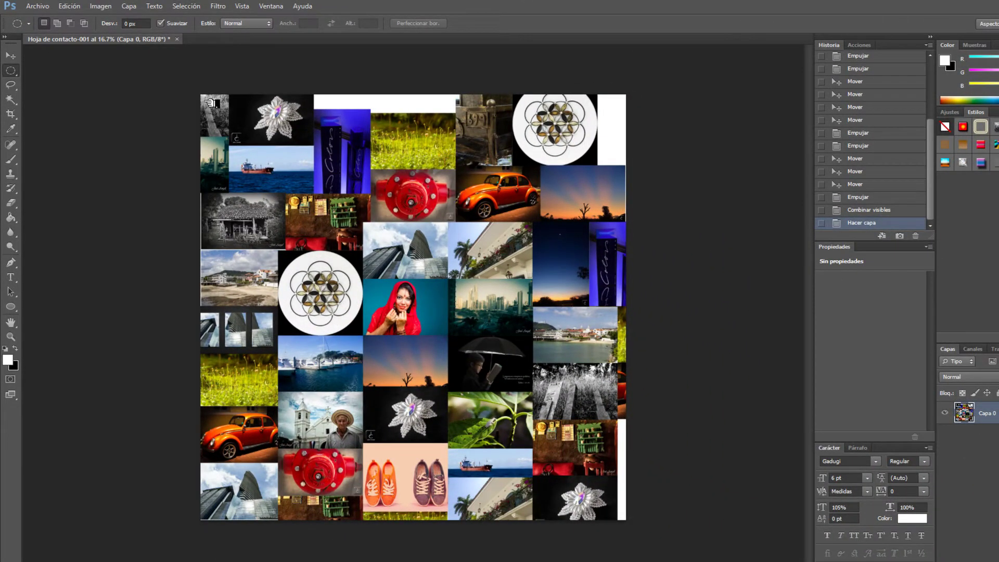
drag(217, 121, 610, 536)
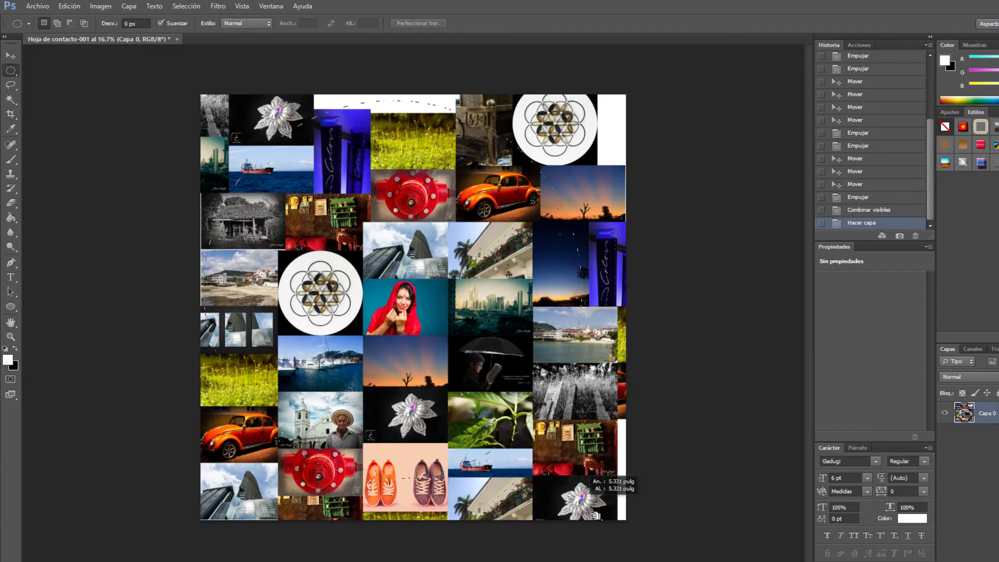
drag(610, 536, 639, 561)
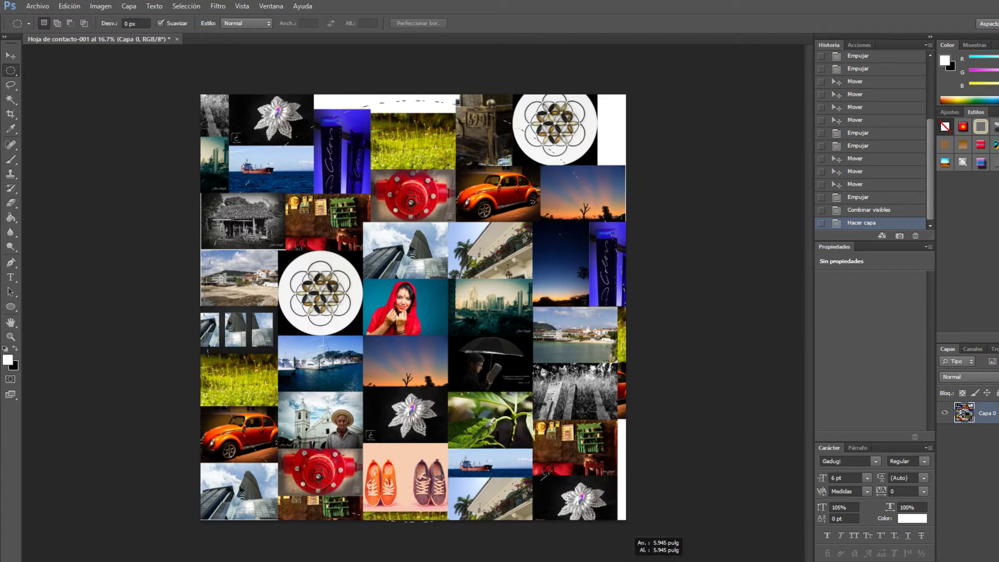
drag(629, 560, 623, 552)
key(Right)
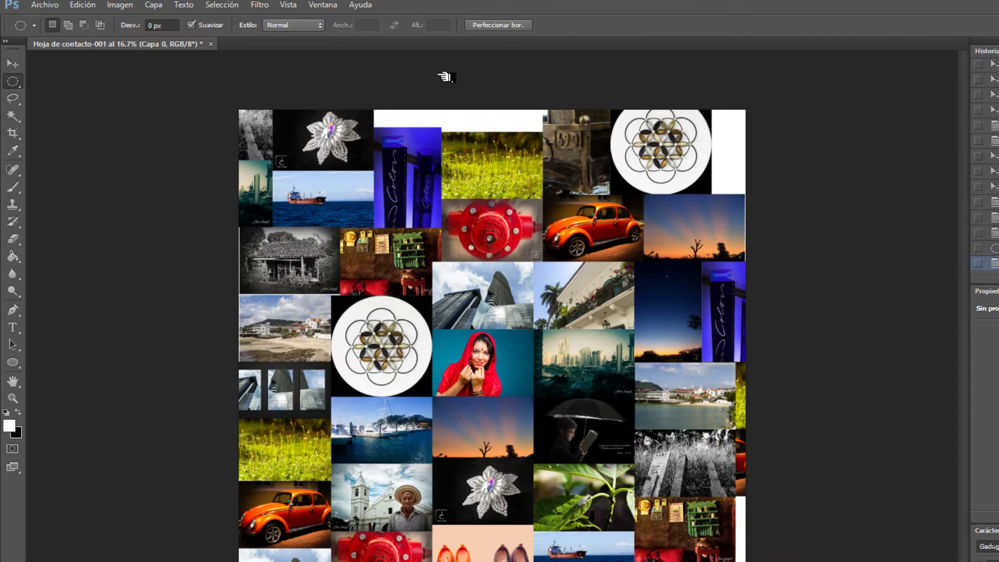
click(444, 78)
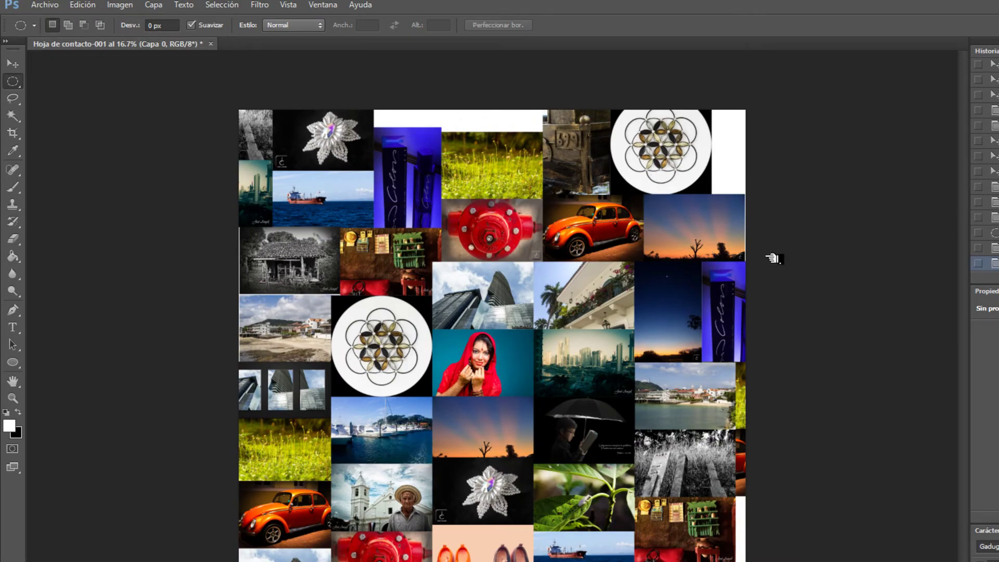
- Step back through history to before the Combinar visibles merge
key(ctrl+z)
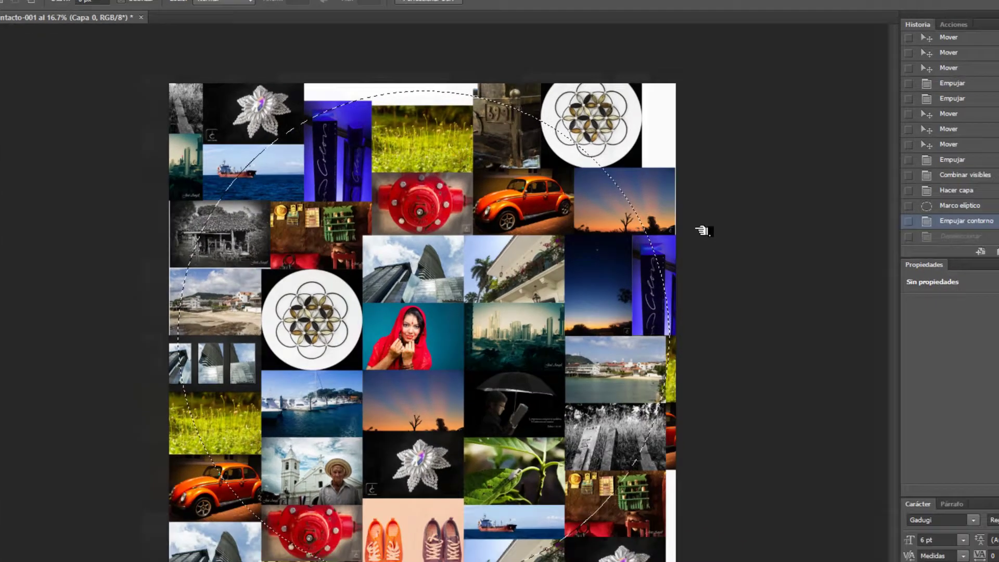
key(ctrl+alt+z)
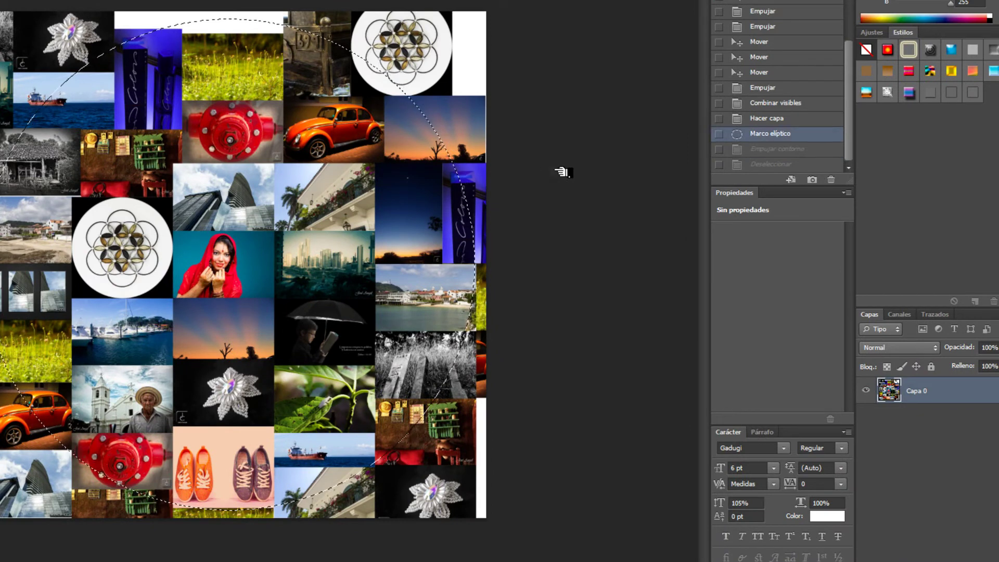
key(ctrl+alt+z)
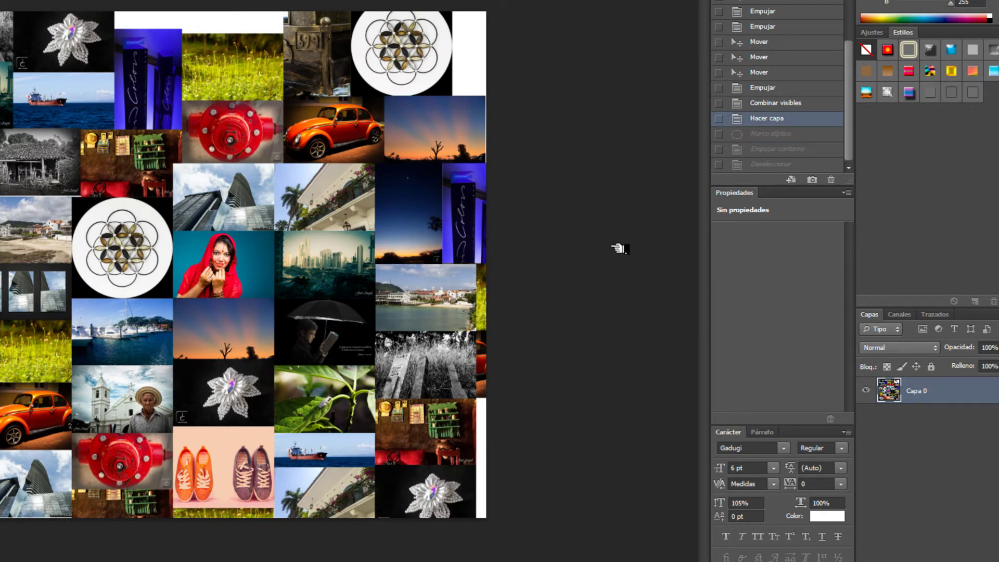
key(ctrl+alt+z)
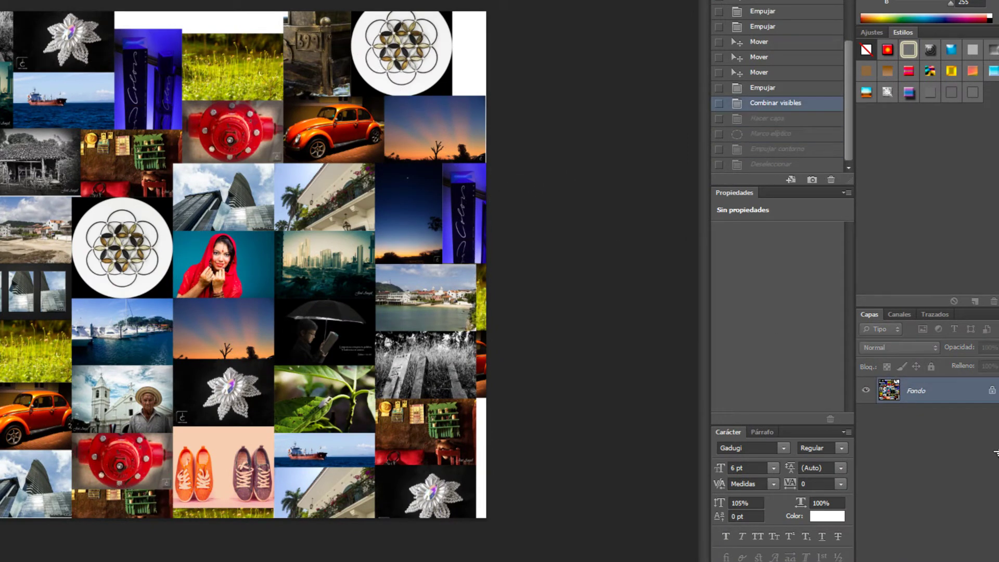
key(ctrl+alt+z)
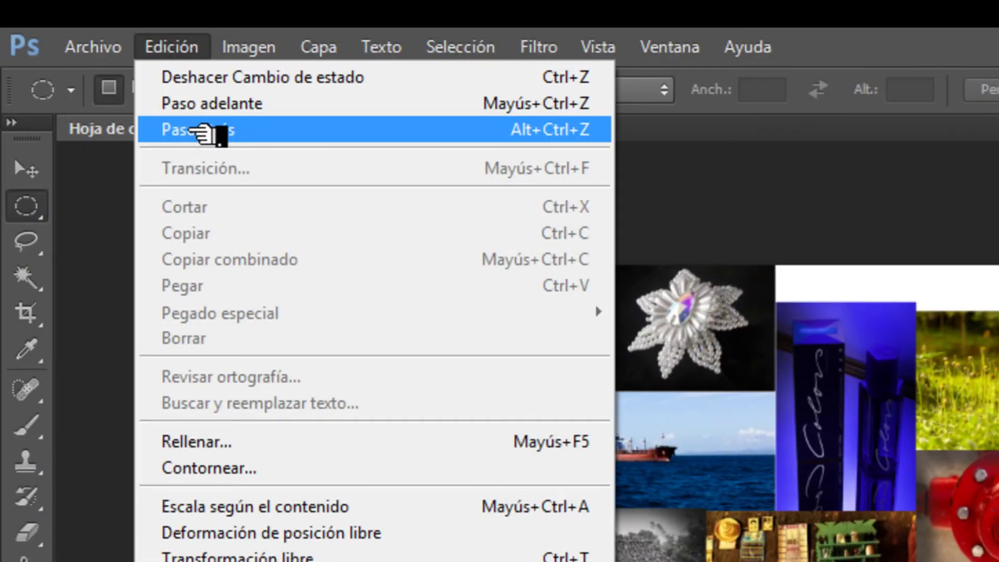
click(198, 134)
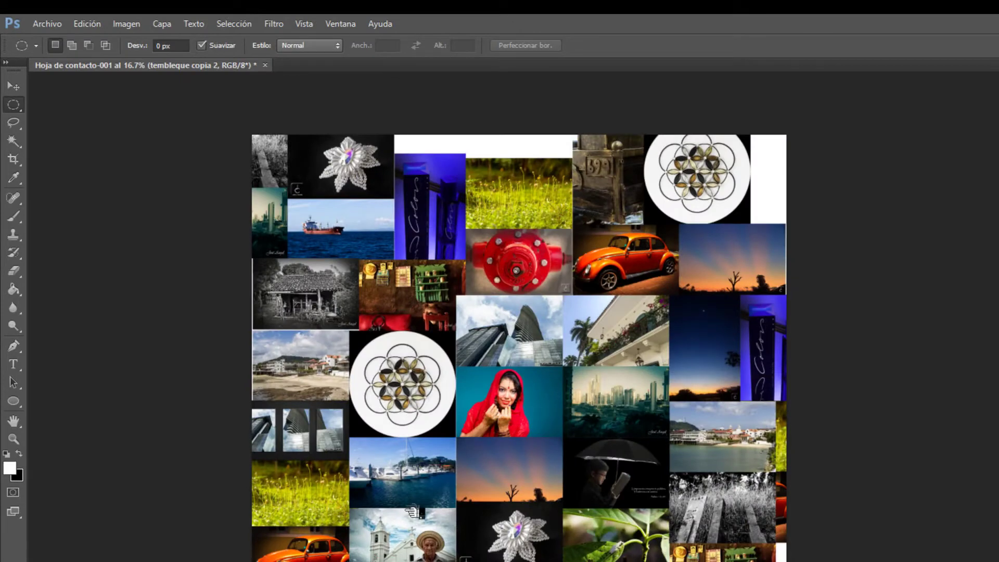
- Move the marina and shoes photos into the white gap at the collage top
click(13, 86)
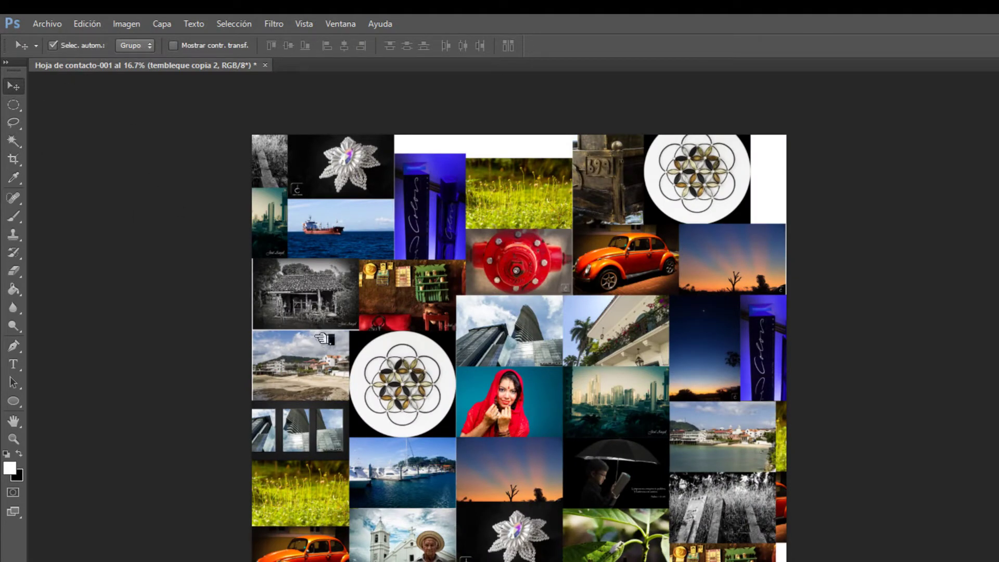
drag(430, 459, 517, 164)
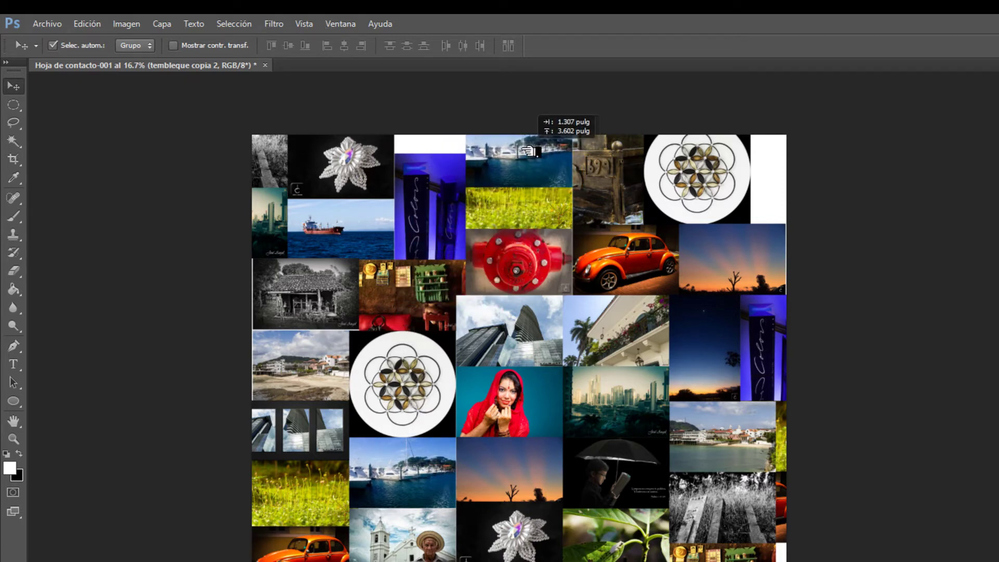
drag(522, 166, 552, 158)
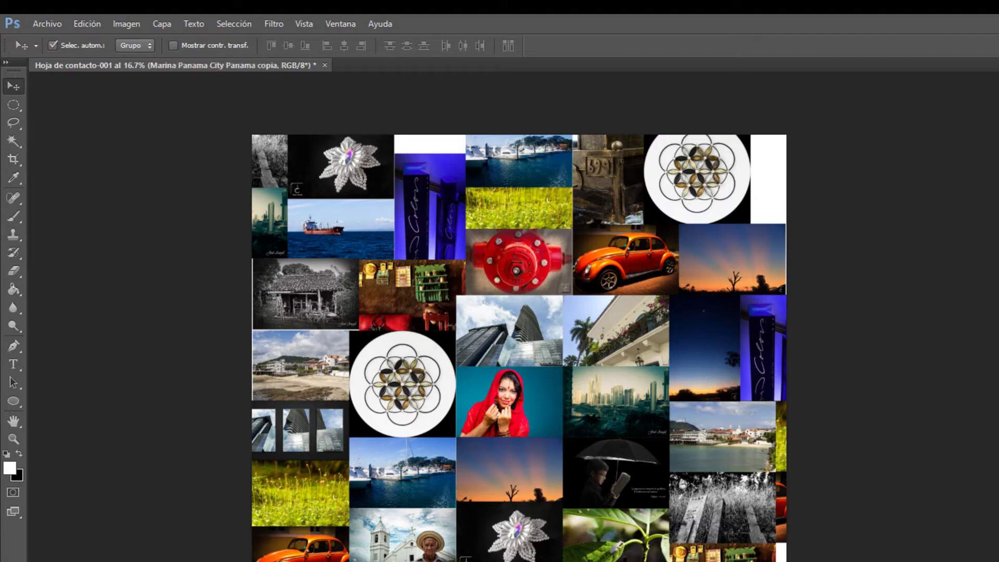
mouse_move(432, 300)
mouse_down()
mouse_move(432, 138)
mouse_move(460, 136)
mouse_up()
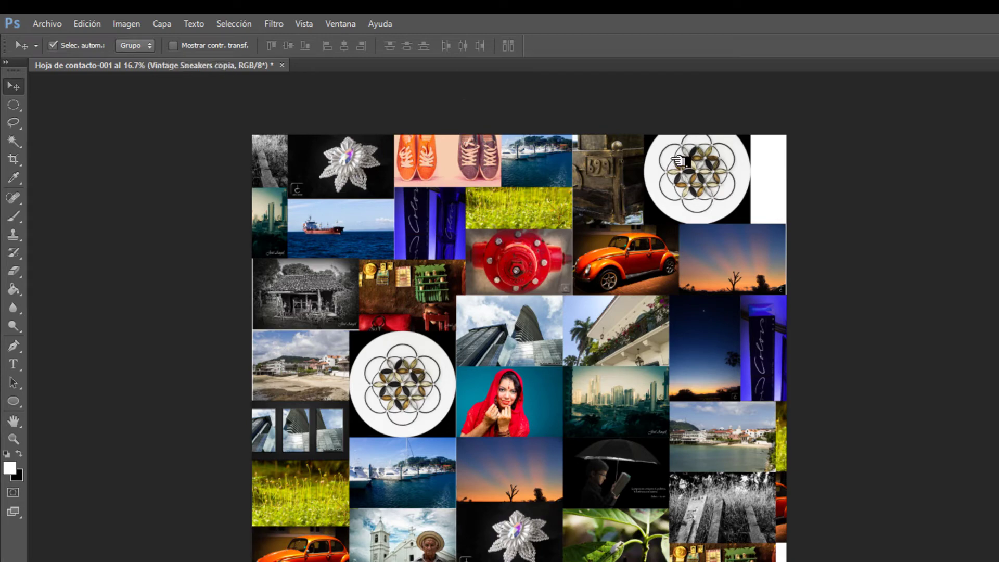
- Combine visible layers again and convert Fondo into Capa 0
click(168, 24)
click(232, 455)
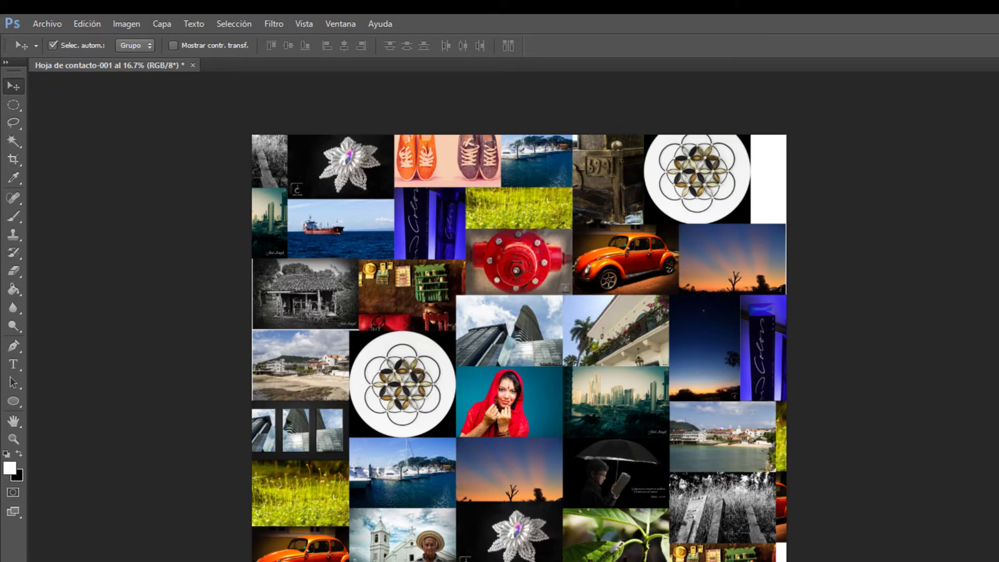
click(807, 252)
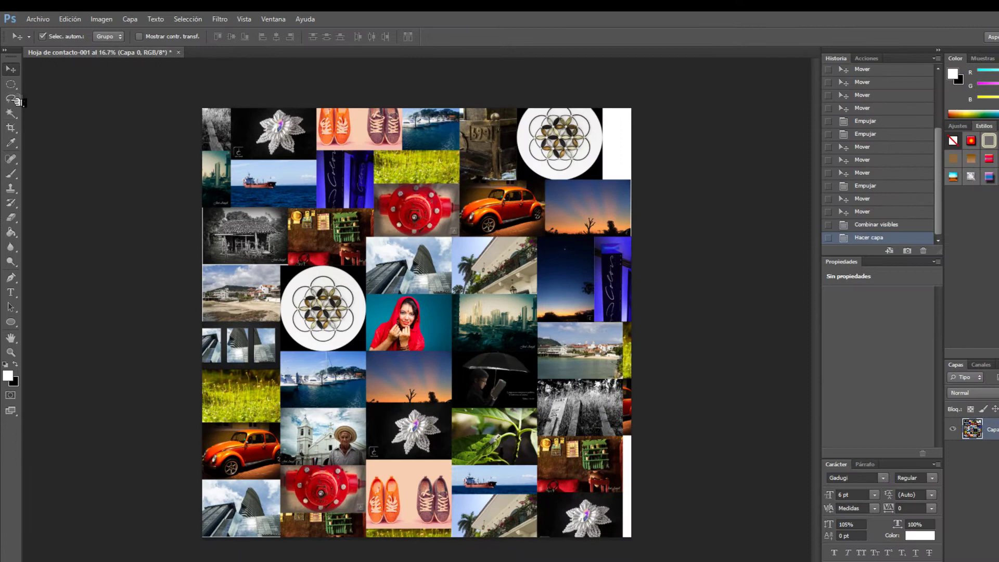
- Draw a circular elliptical selection across the collage, nudged slightly right
click(10, 84)
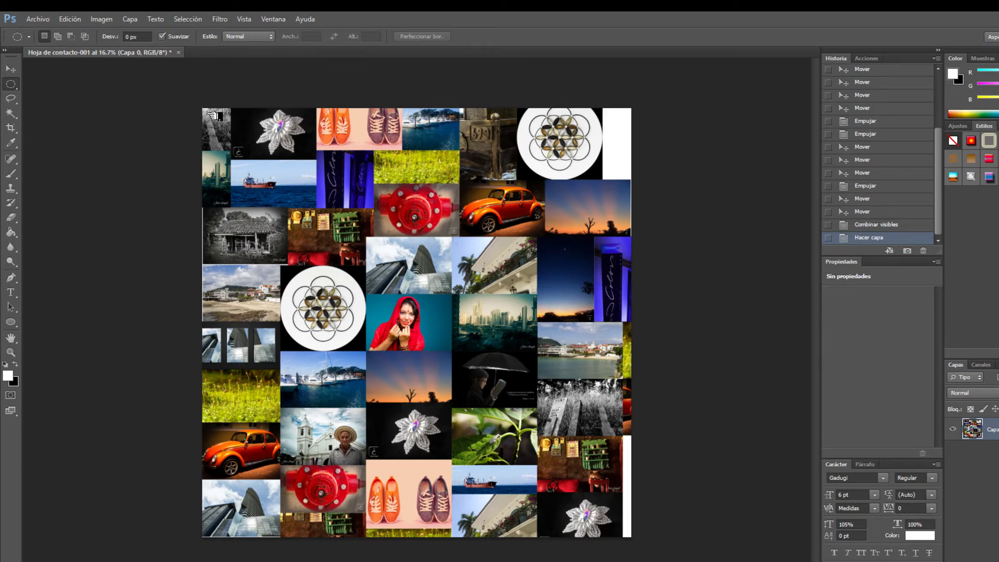
drag(222, 125, 590, 557)
key(Right)
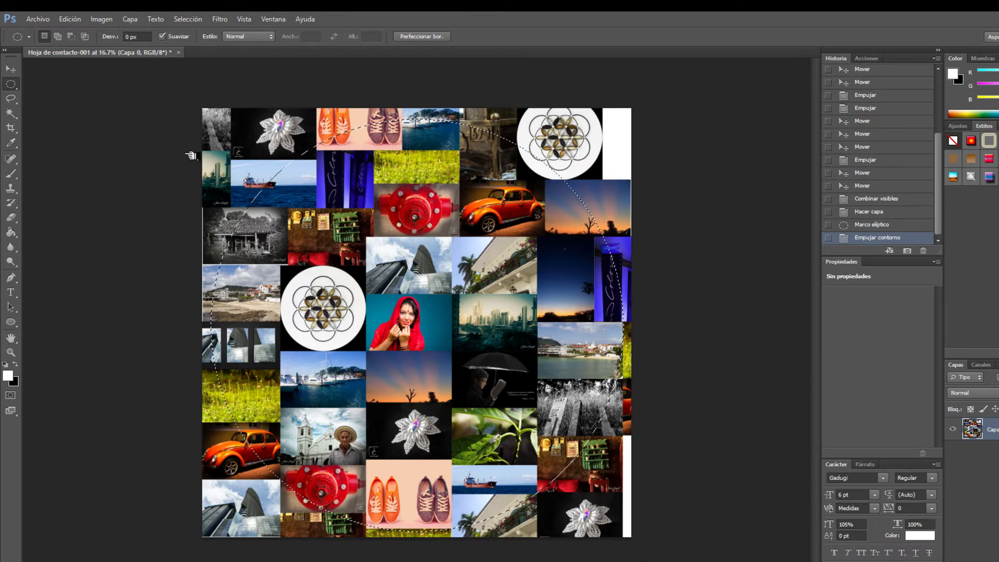
- Copy and paste the circle onto Capa 1, then hide and delete Capa 0
click(69, 18)
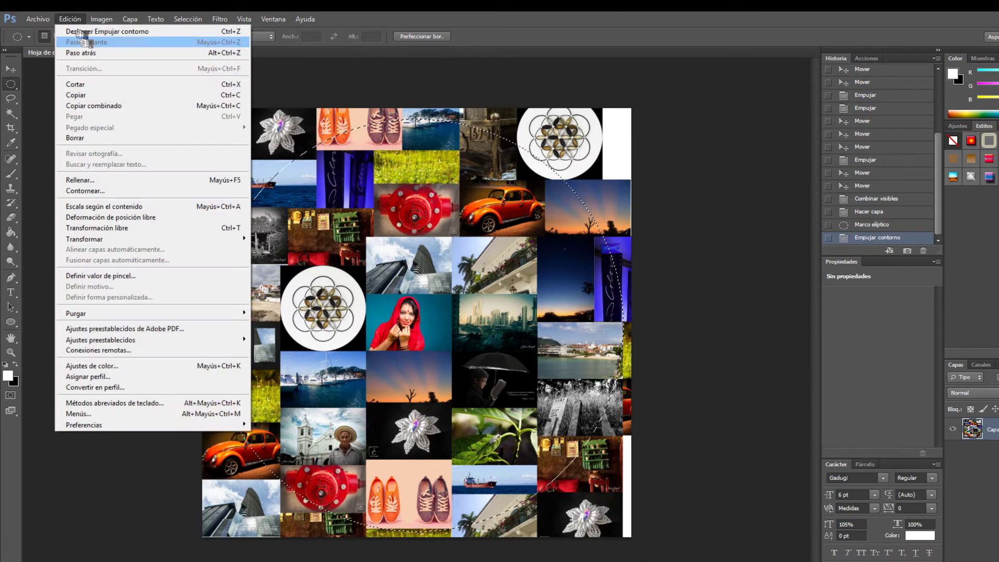
click(75, 94)
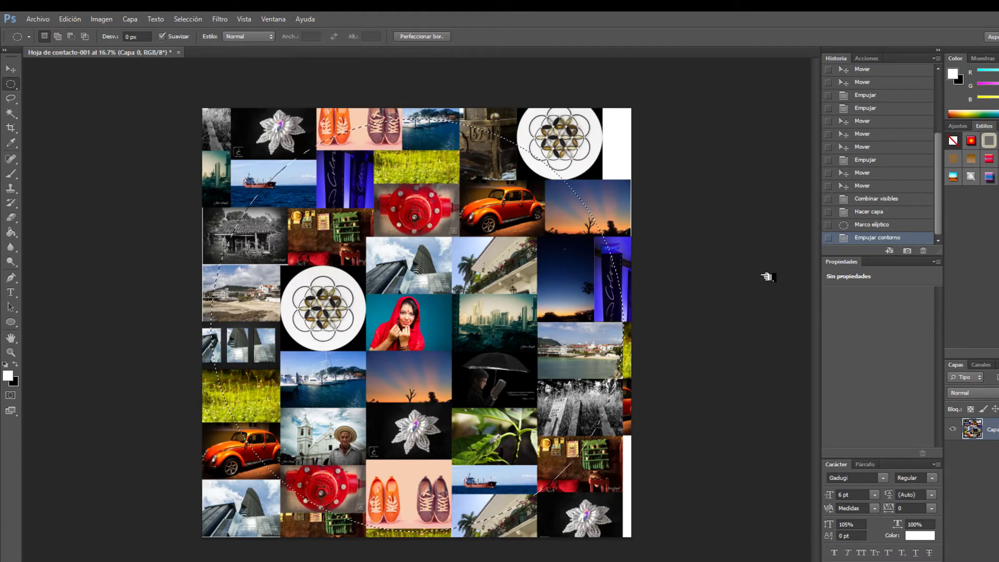
click(70, 19)
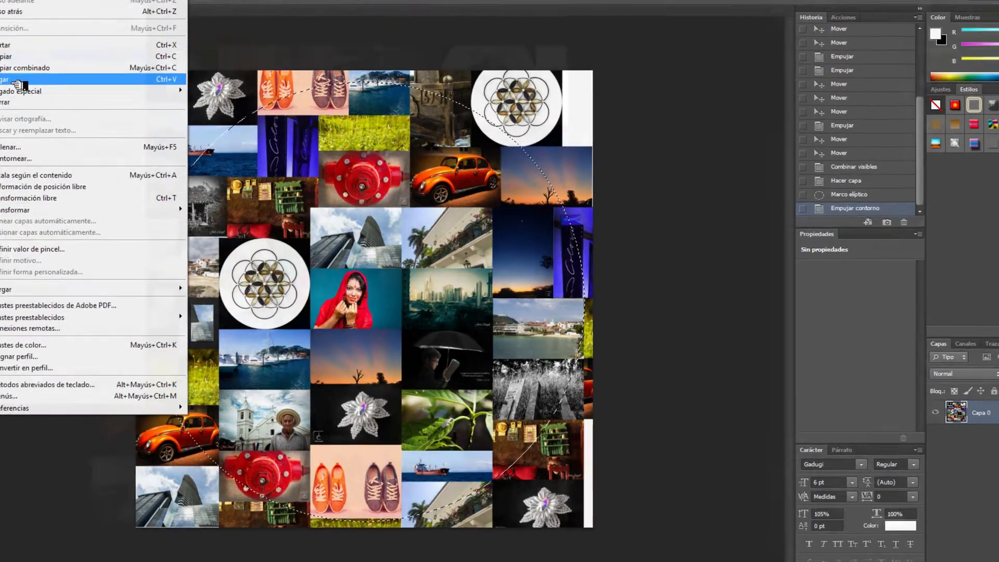
click(18, 84)
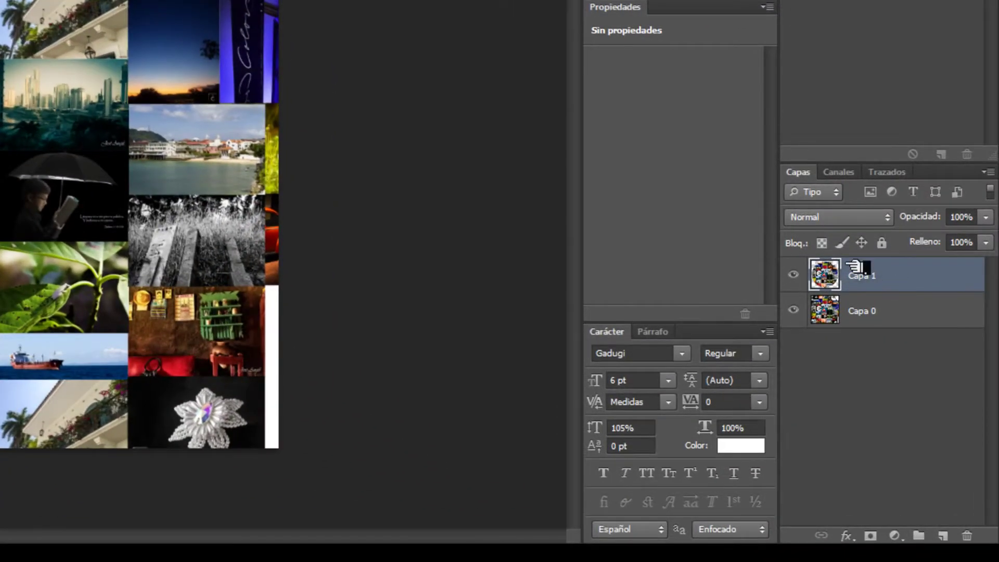
click(793, 310)
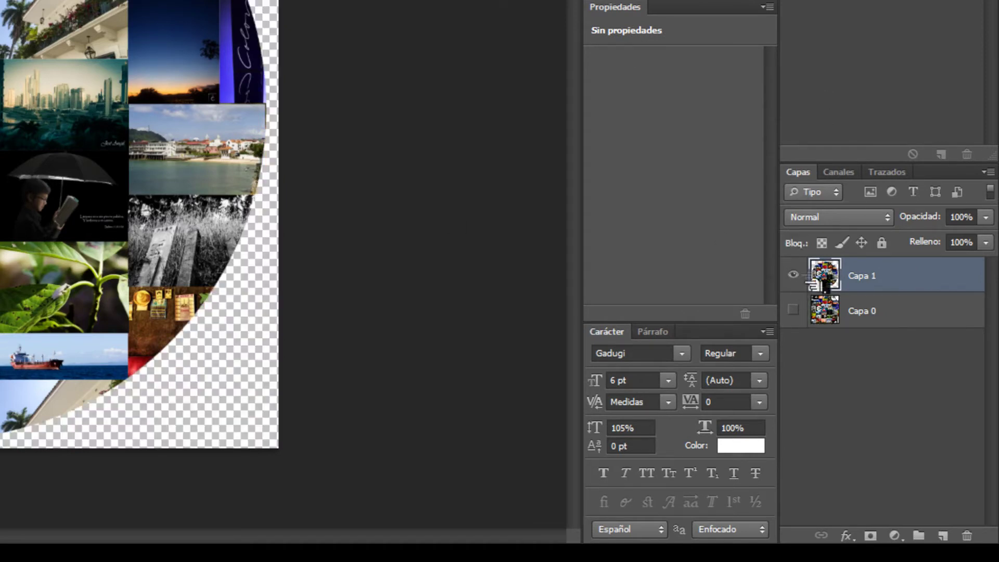
mouse_move(893, 319)
mouse_down()
mouse_move(967, 491)
mouse_move(967, 535)
mouse_up()
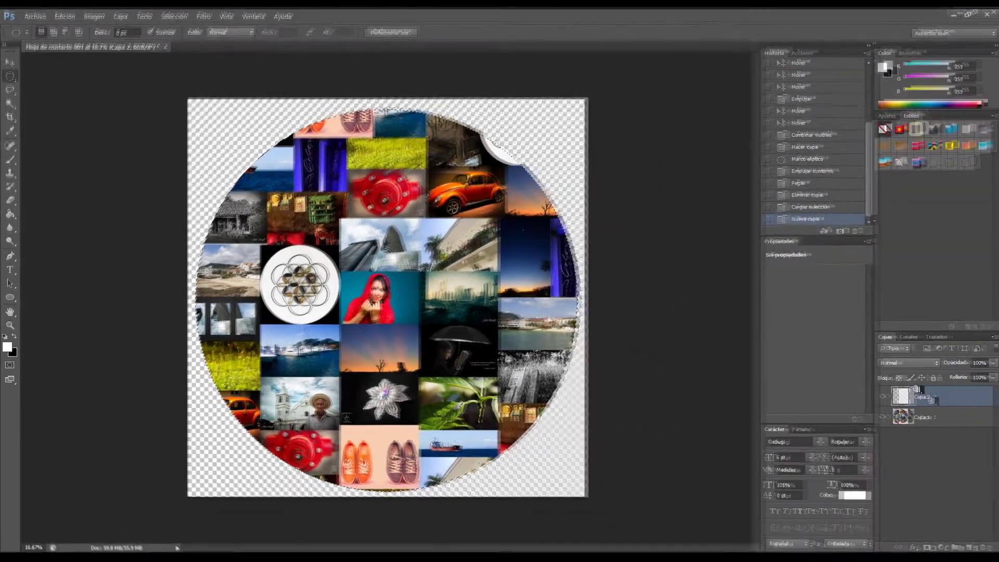
- Add Capa 2 above the collage, try a white inside stroke, and make black the foreground colour
click(966, 547)
click(66, 17)
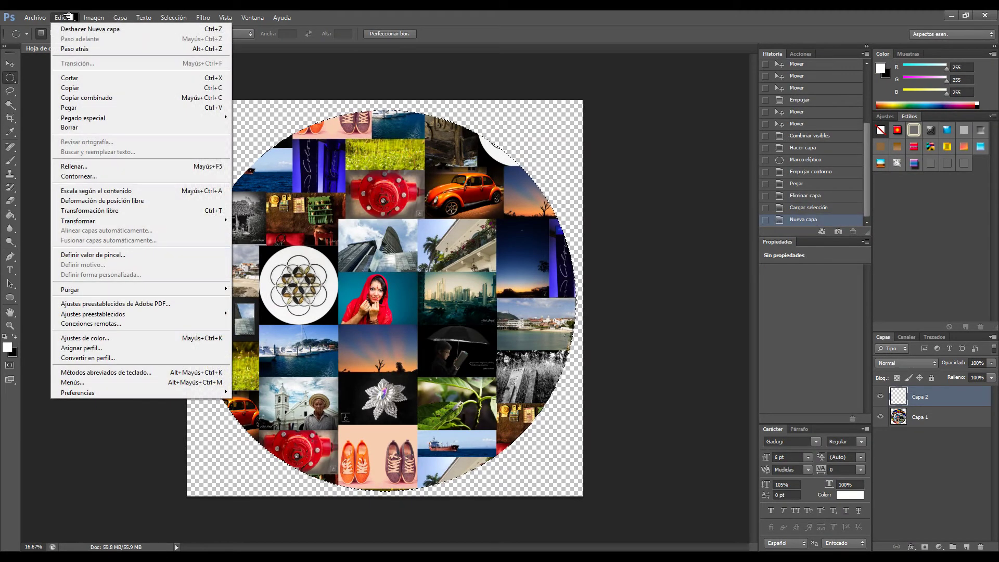
click(98, 179)
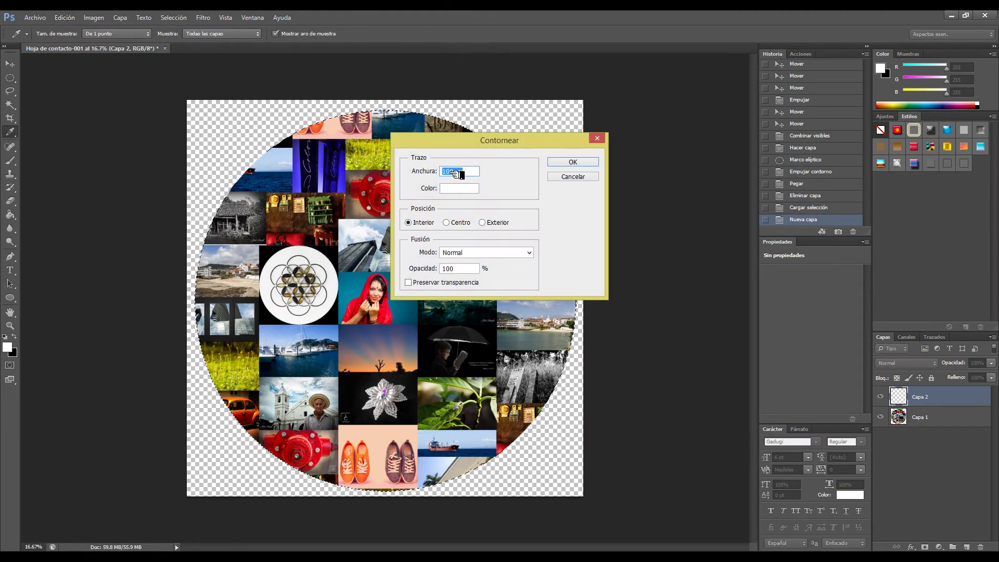
click(410, 223)
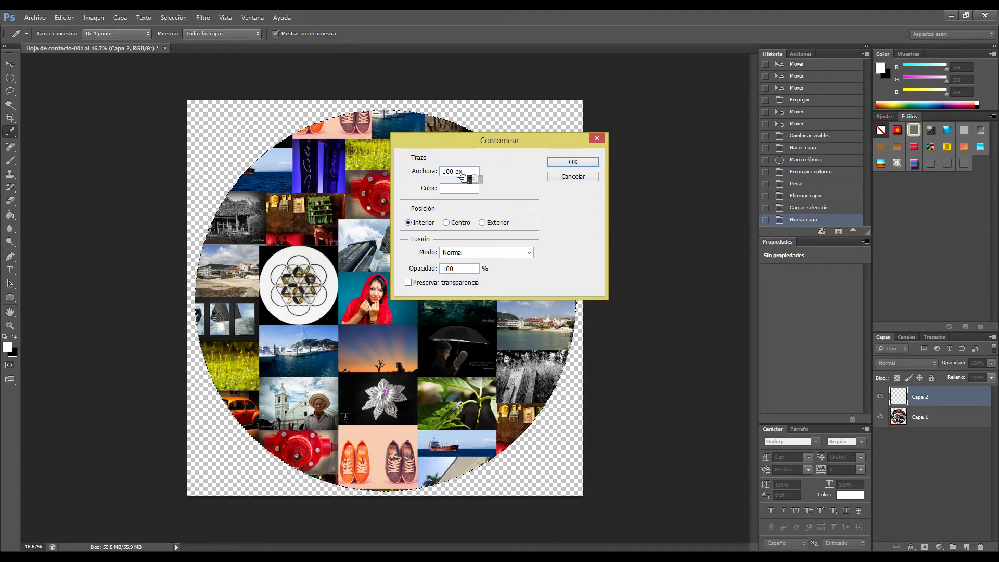
click(573, 162)
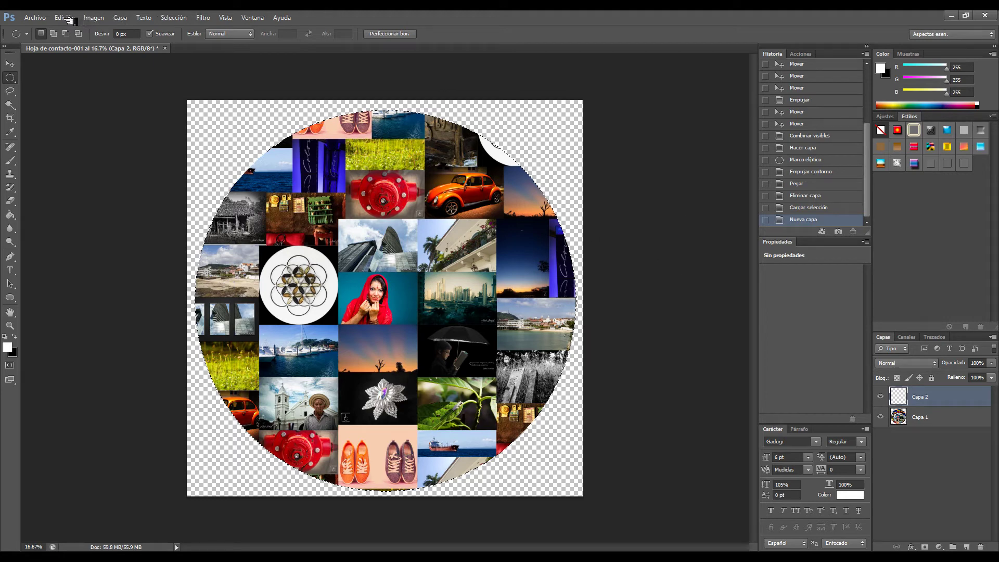
key(Return)
click(19, 338)
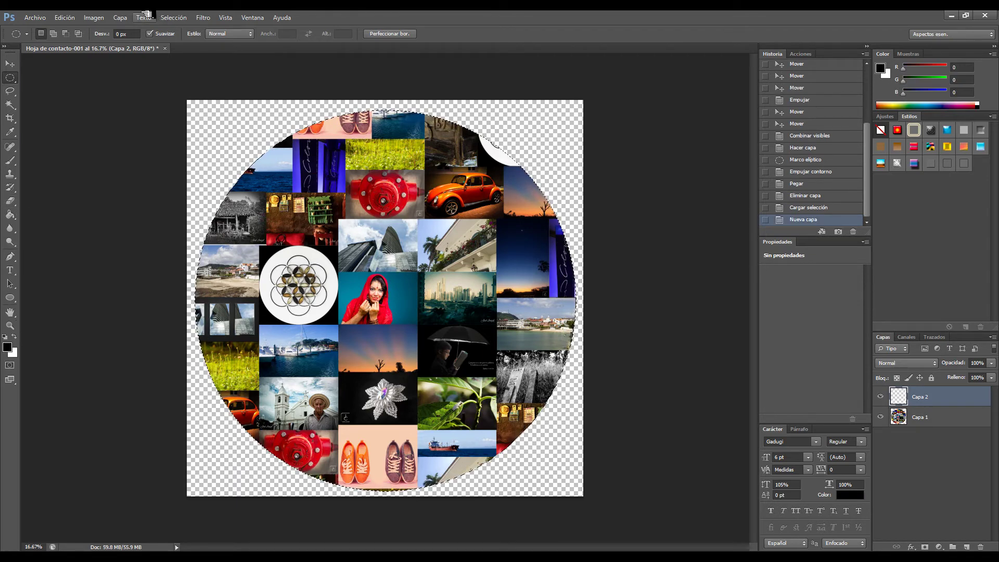
- Stroke the circle selection on Capa 2 with a 100 px black inside ring, then deselect
click(65, 18)
click(112, 173)
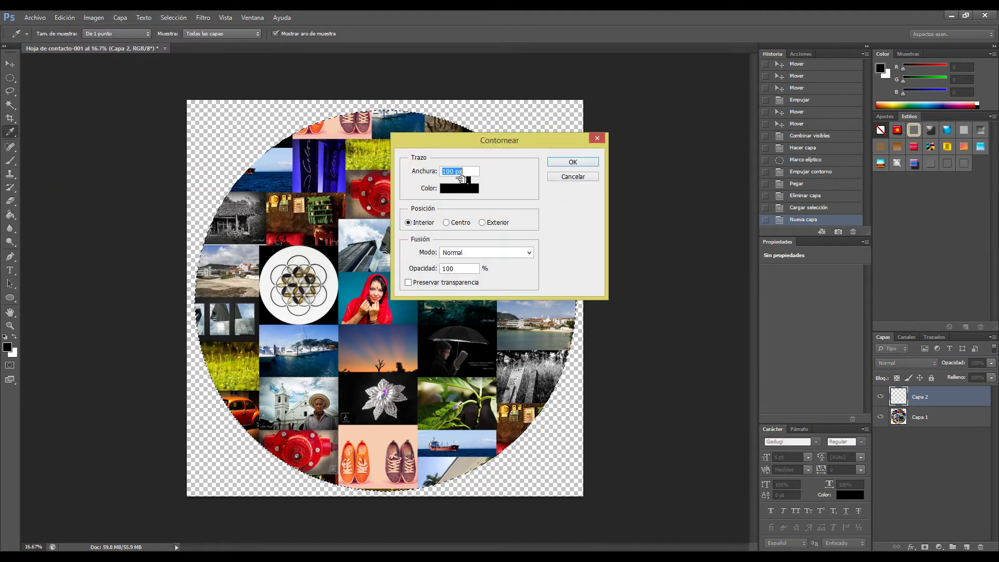
click(573, 162)
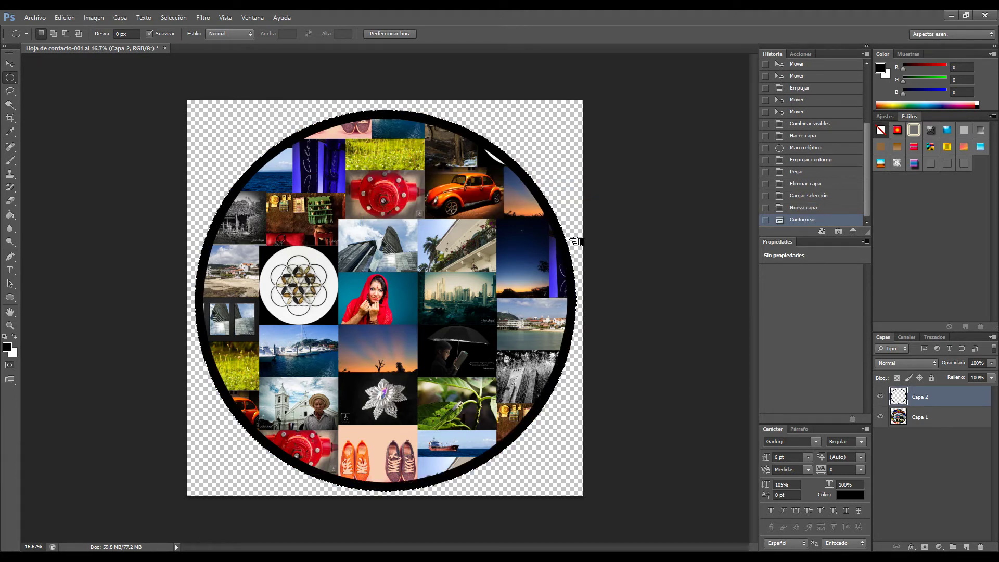
key(ctrl+d)
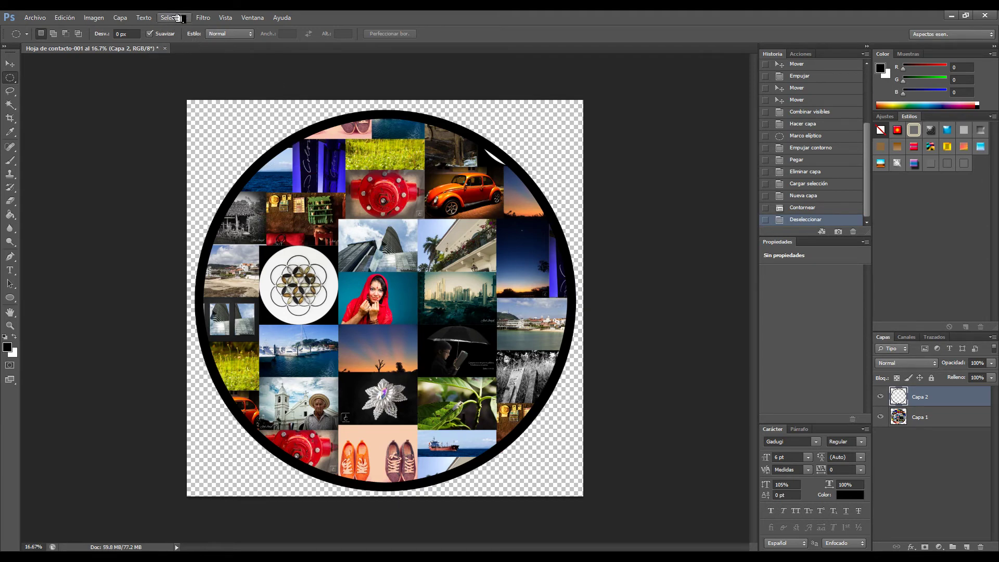
click(204, 18)
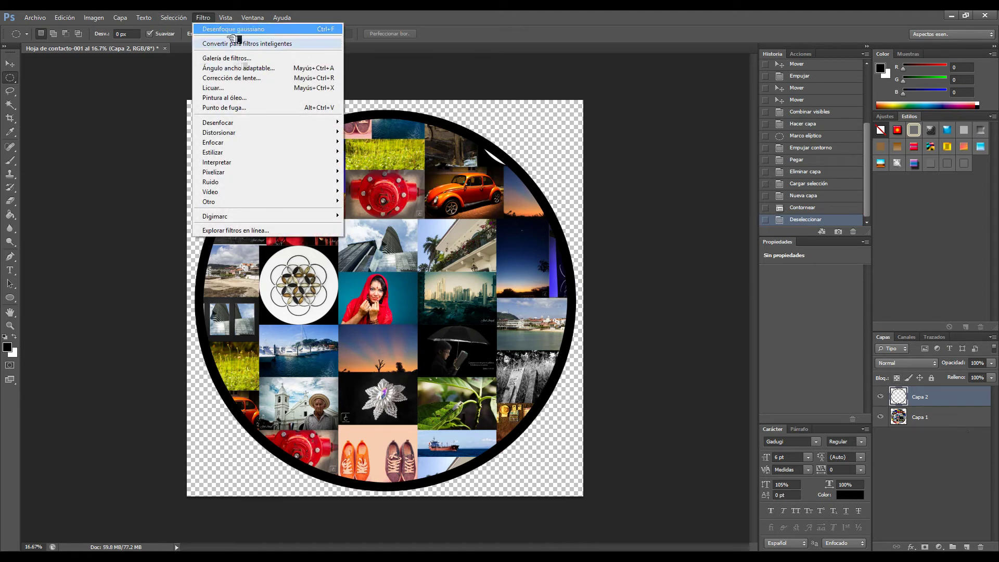
mouse_move(217, 122)
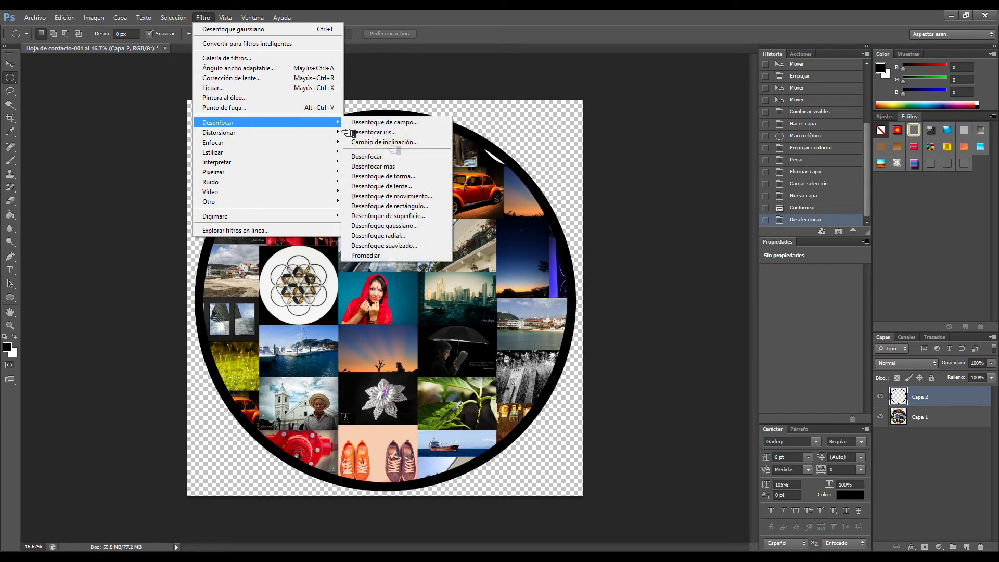
- Soften the black ring on Capa 2 with a 92 px Gaussian blur
click(427, 226)
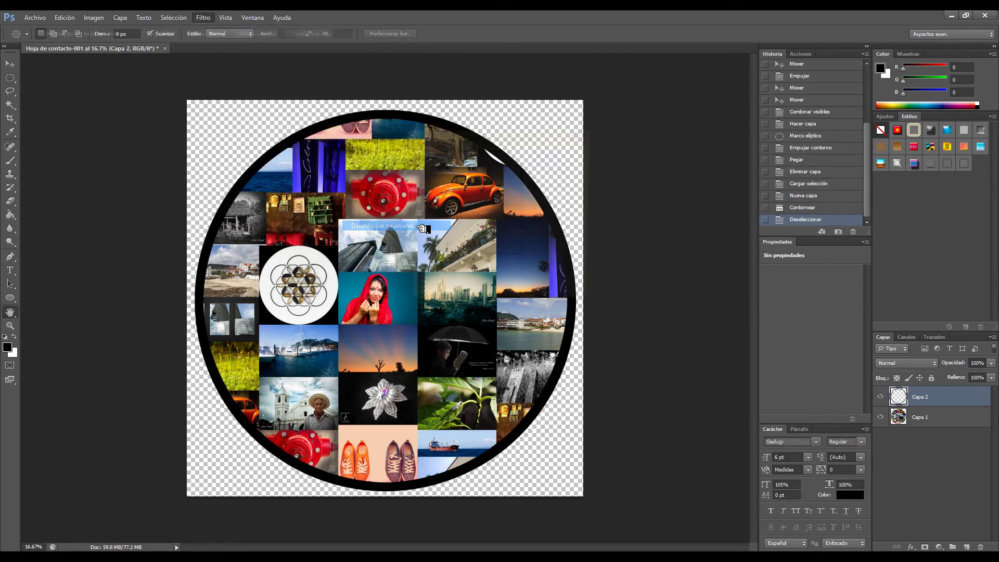
drag(489, 139, 560, 153)
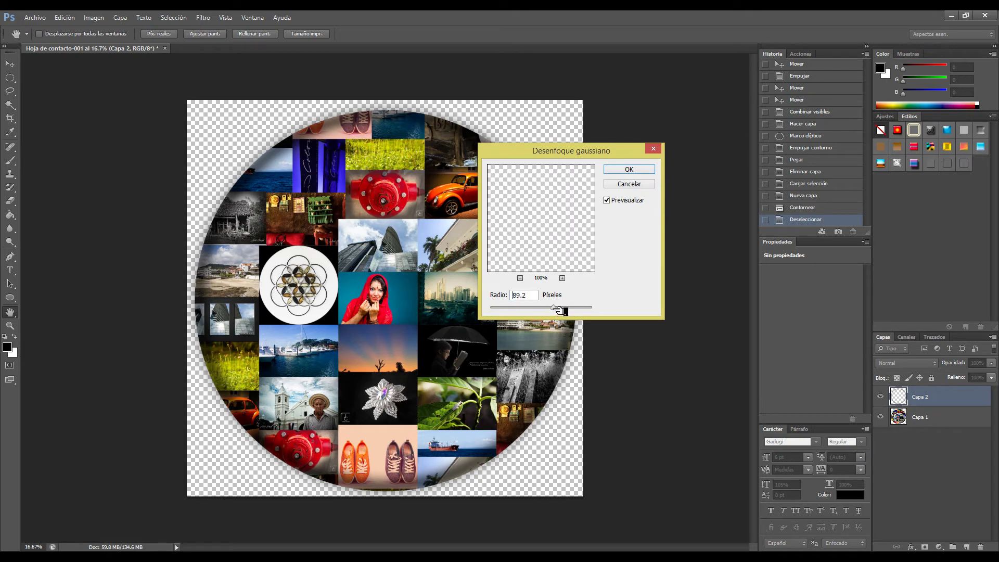
drag(557, 310, 557, 309)
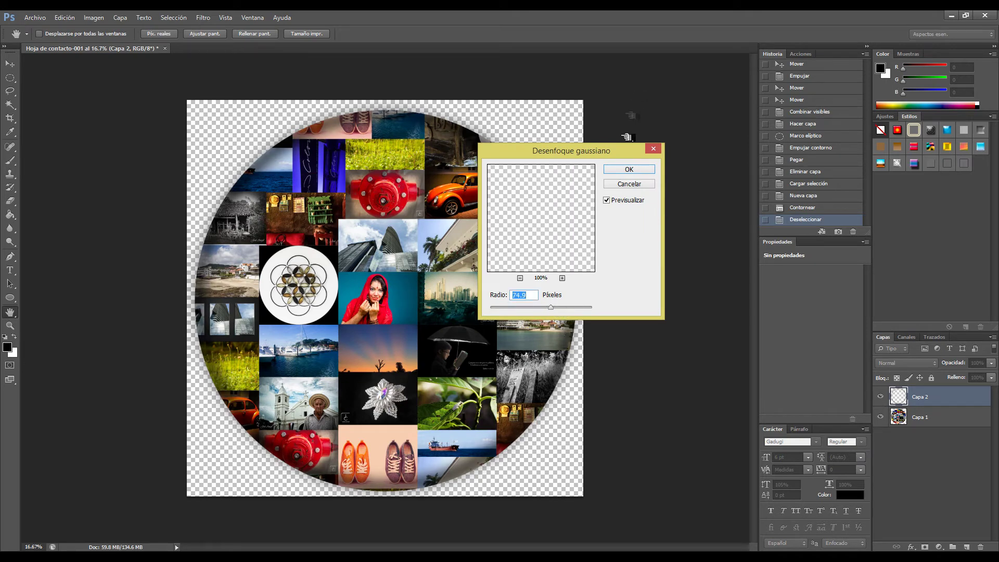
click(629, 169)
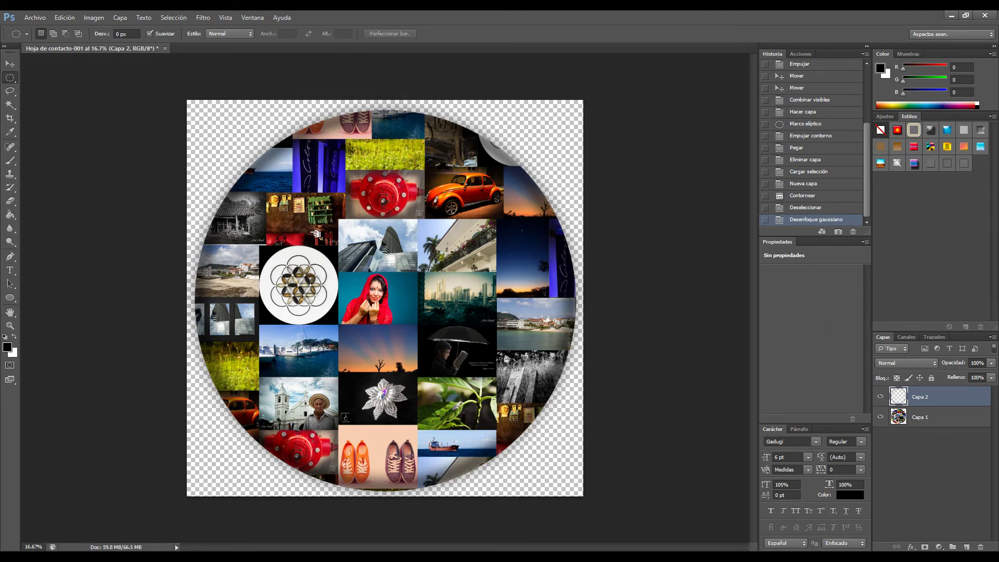
drag(973, 394, 960, 424)
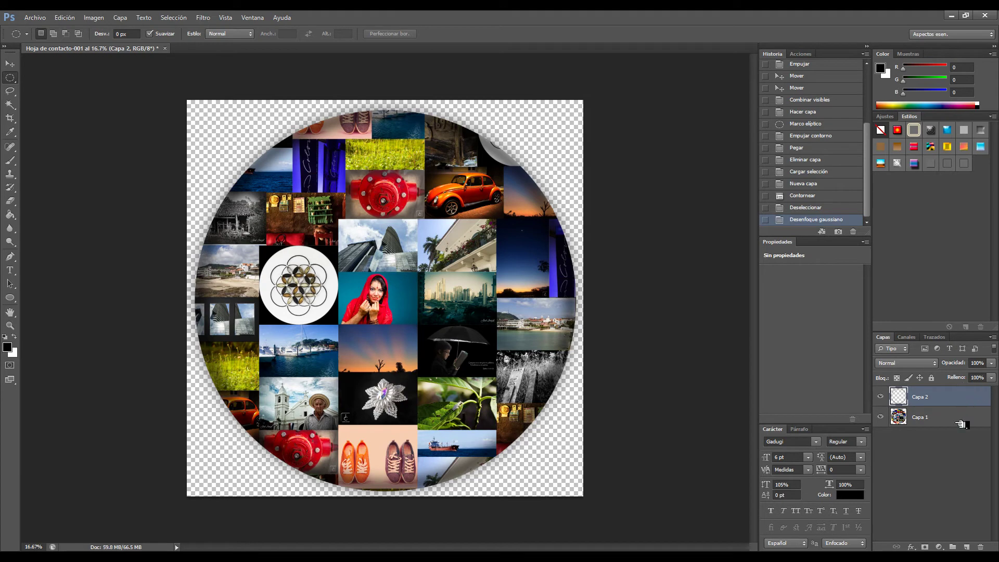
- Merge the visible layers into one and apply Spherize at 100% Normal
right_click(963, 396)
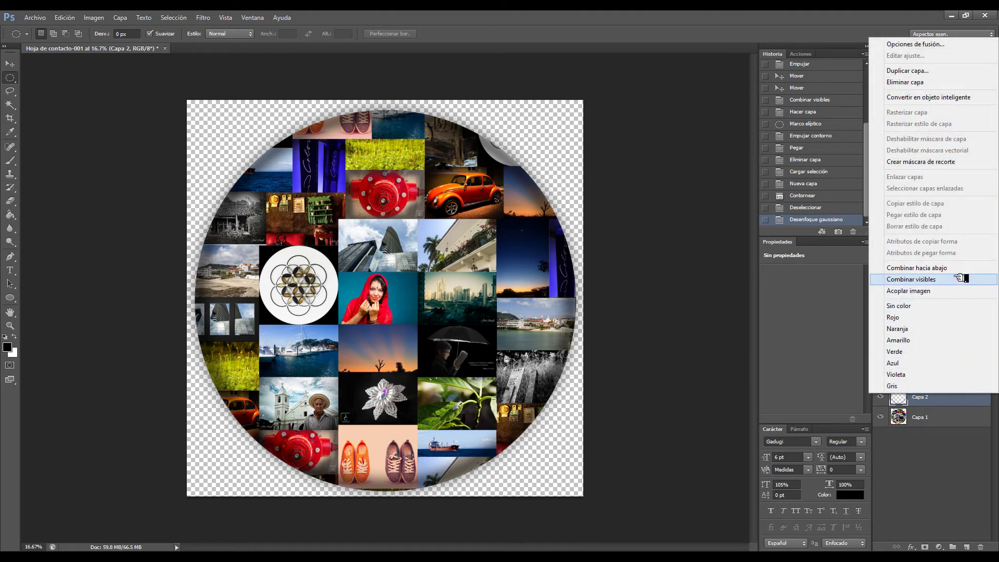
click(962, 277)
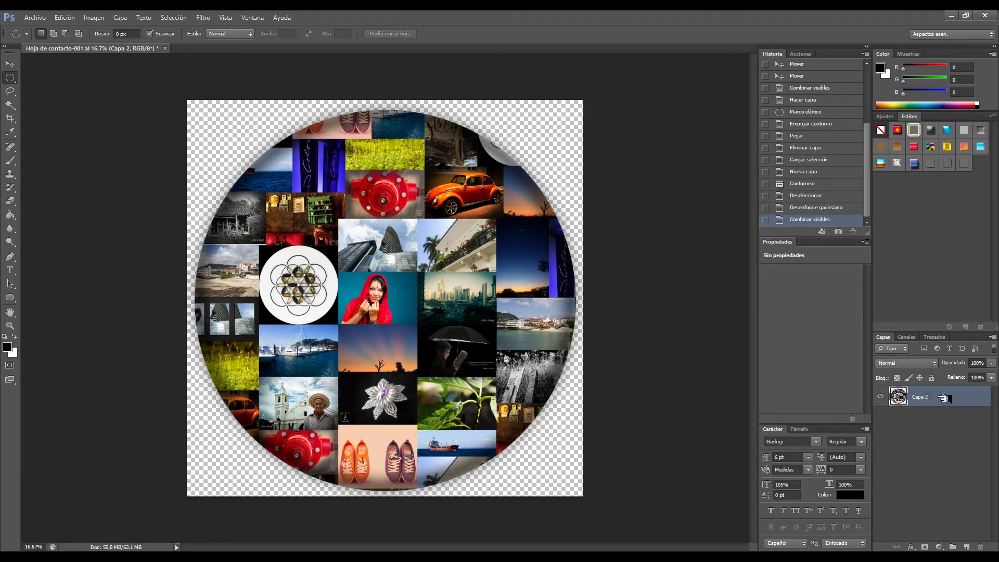
click(203, 17)
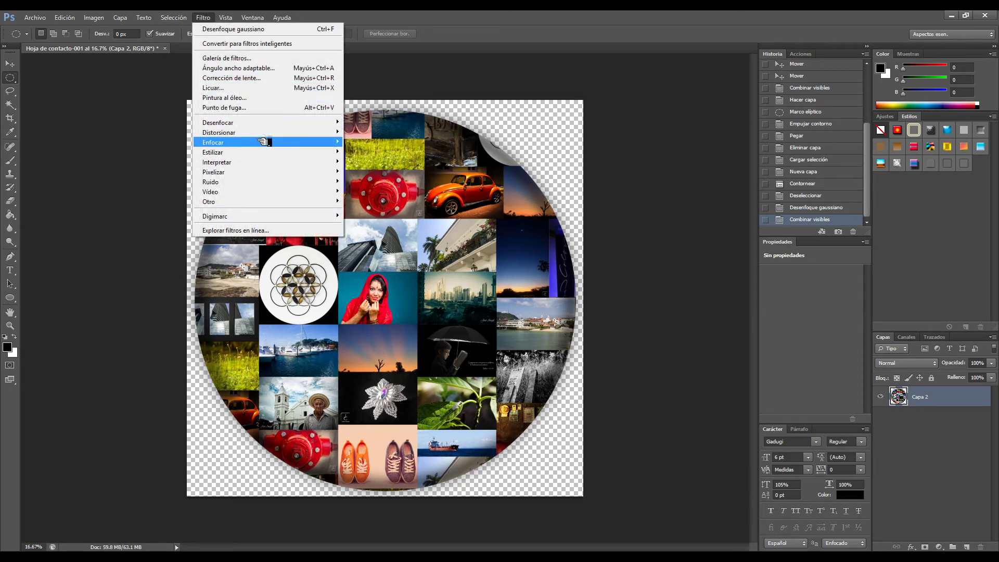
mouse_move(234, 132)
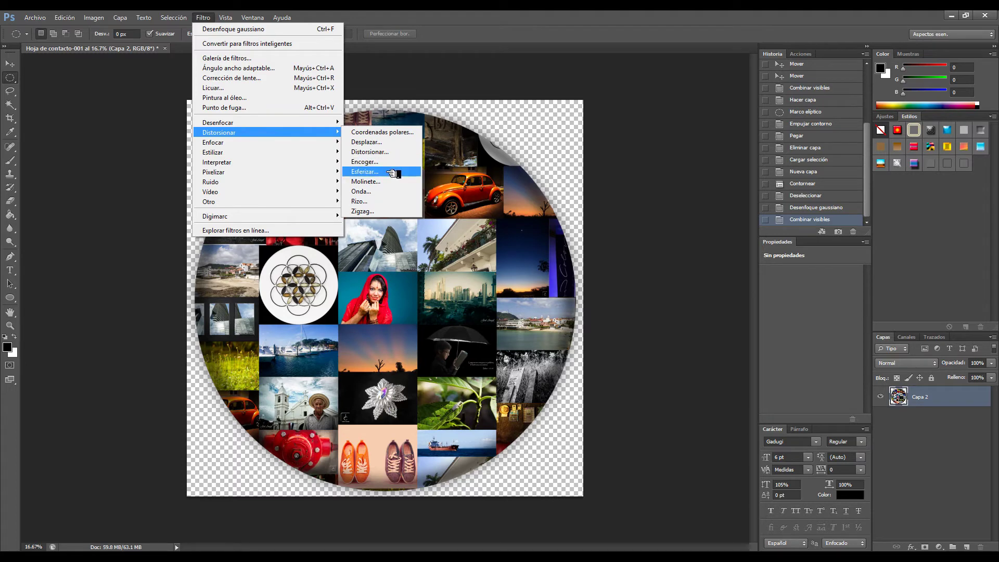
click(392, 173)
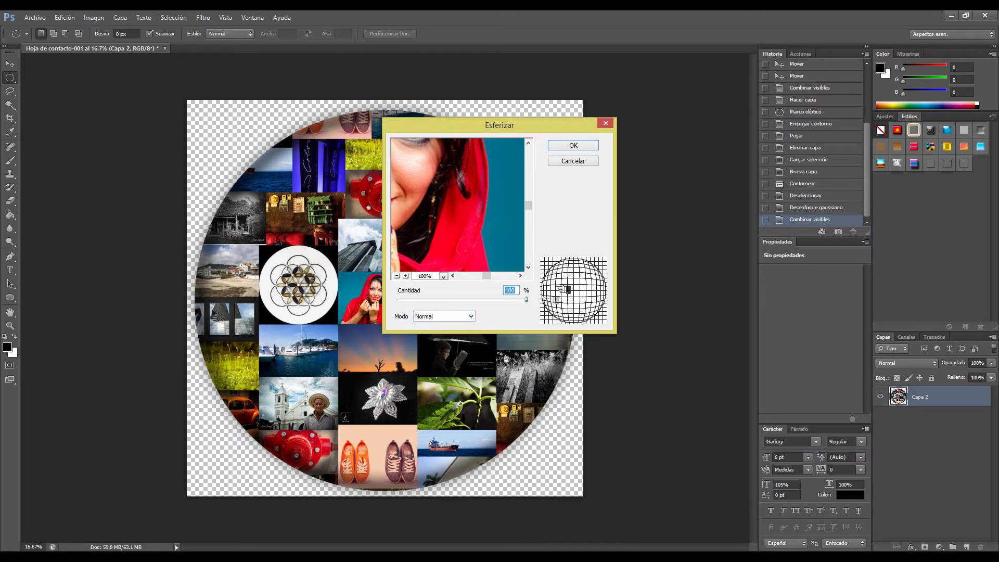
click(572, 147)
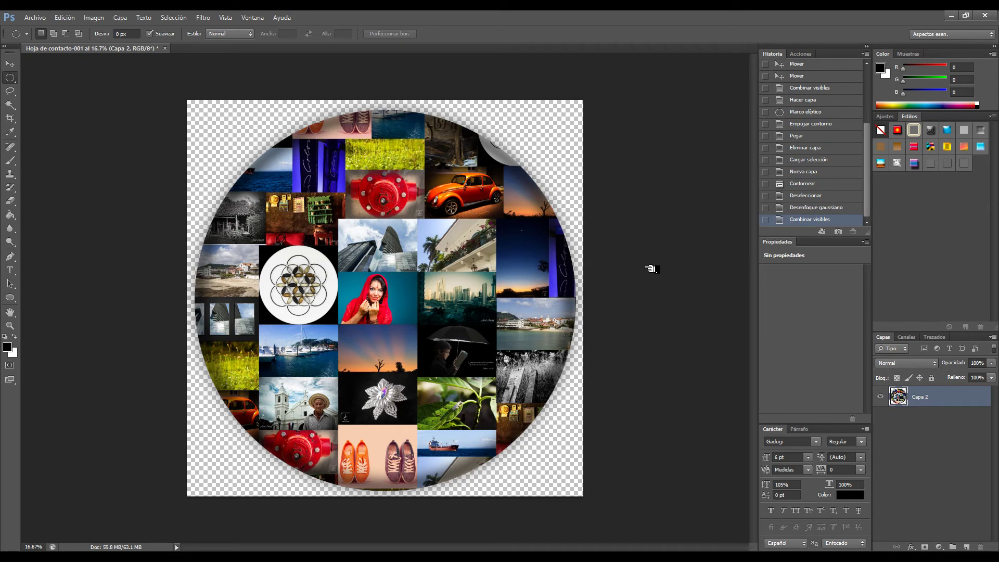
key(ctrl+z)
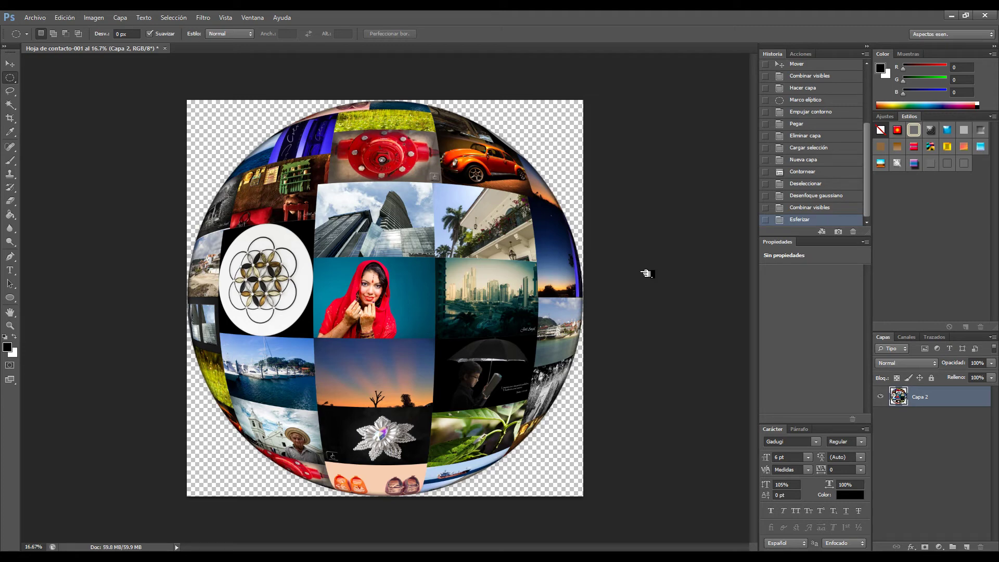
click(34, 17)
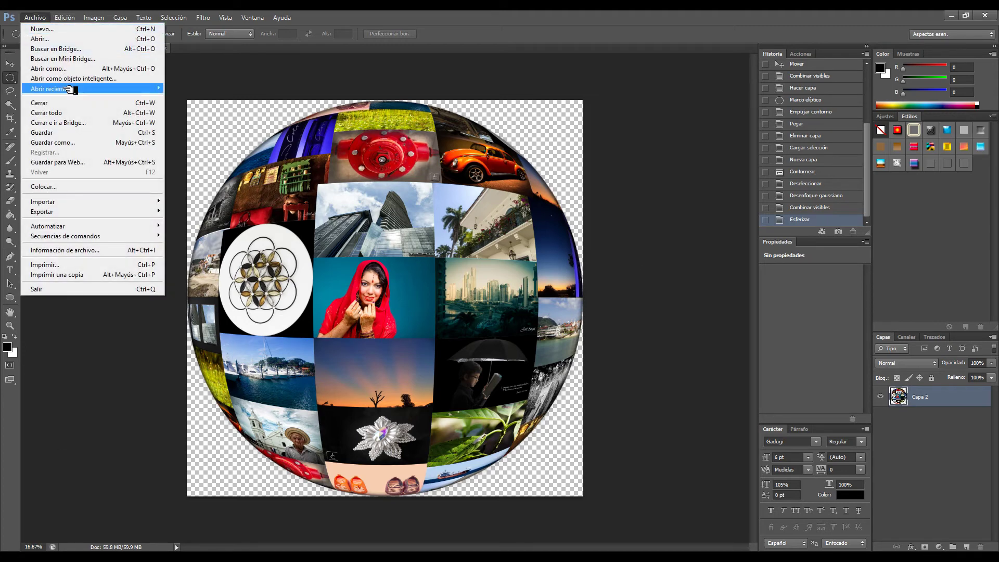
mouse_move(51, 89)
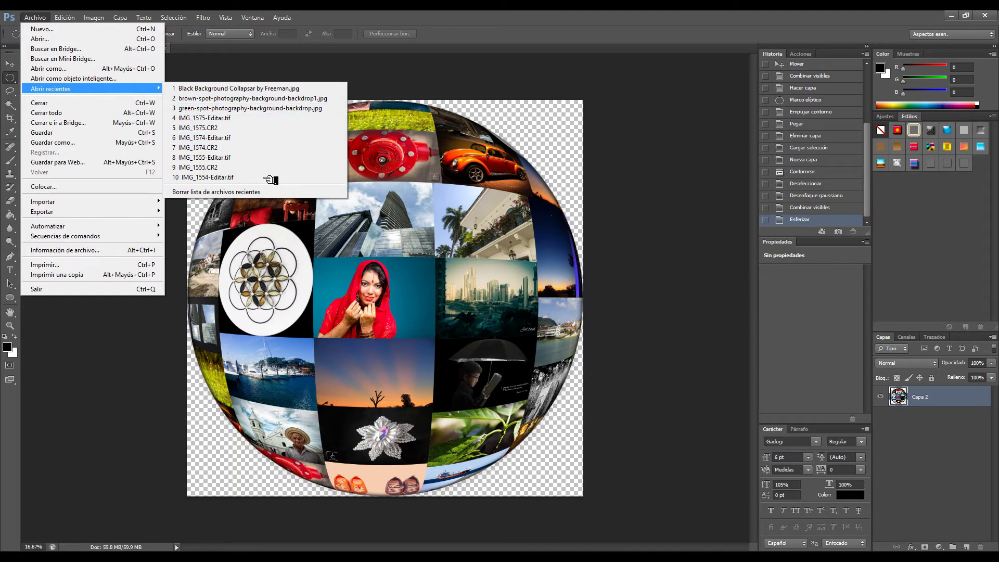
- Open the Black Background Collapsar image, keeping its colour profile, and float both document windows
click(255, 90)
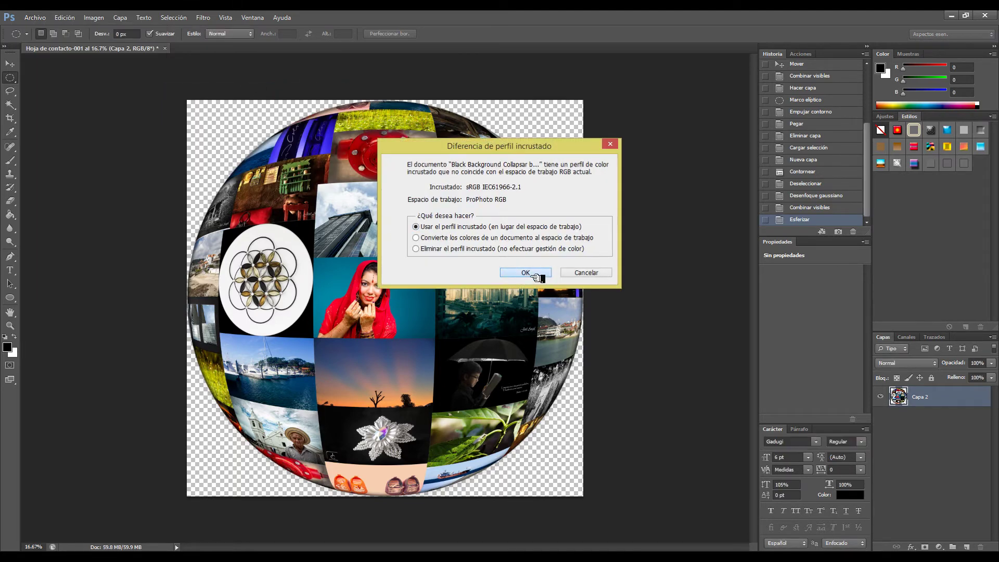
click(543, 271)
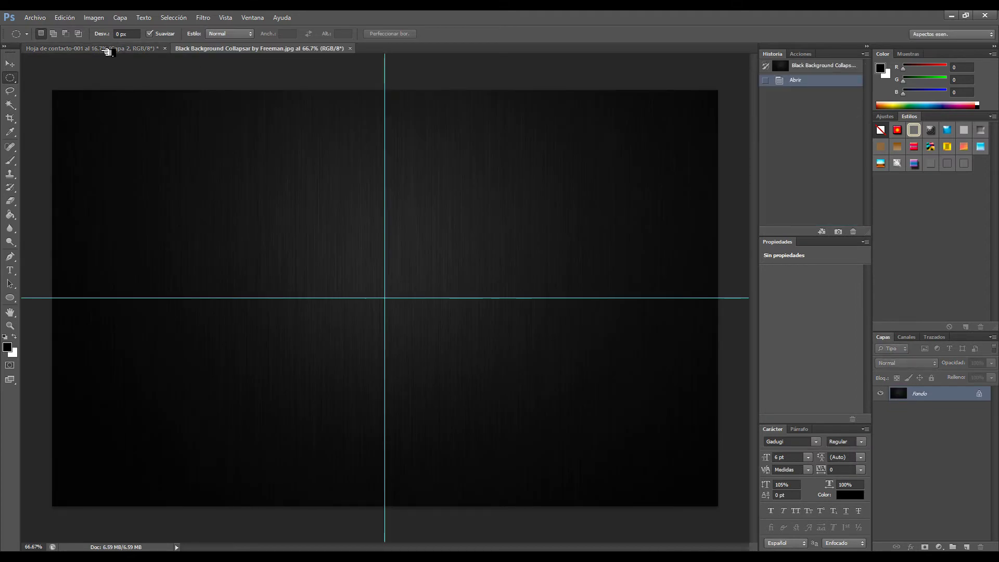
click(104, 49)
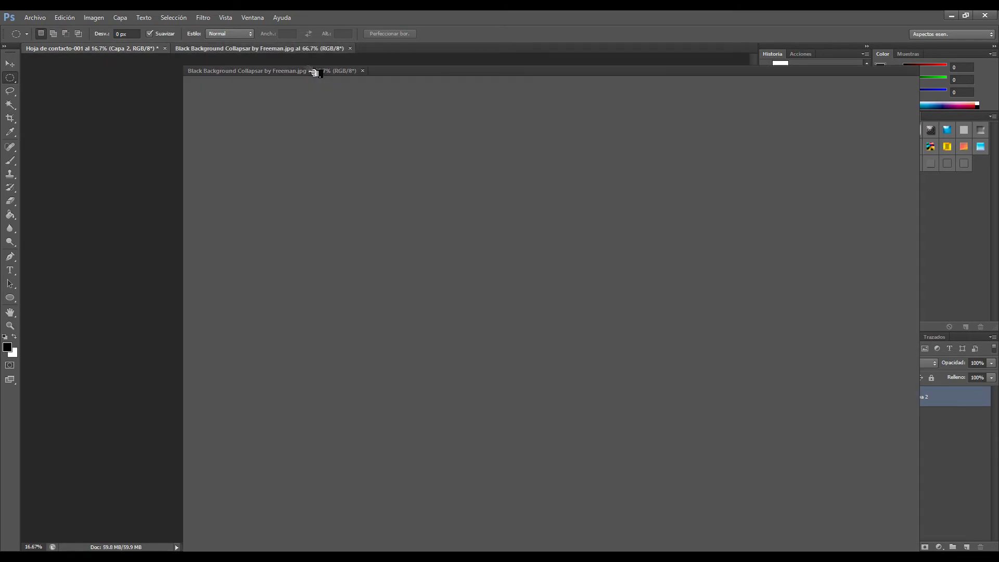
drag(301, 51, 311, 72)
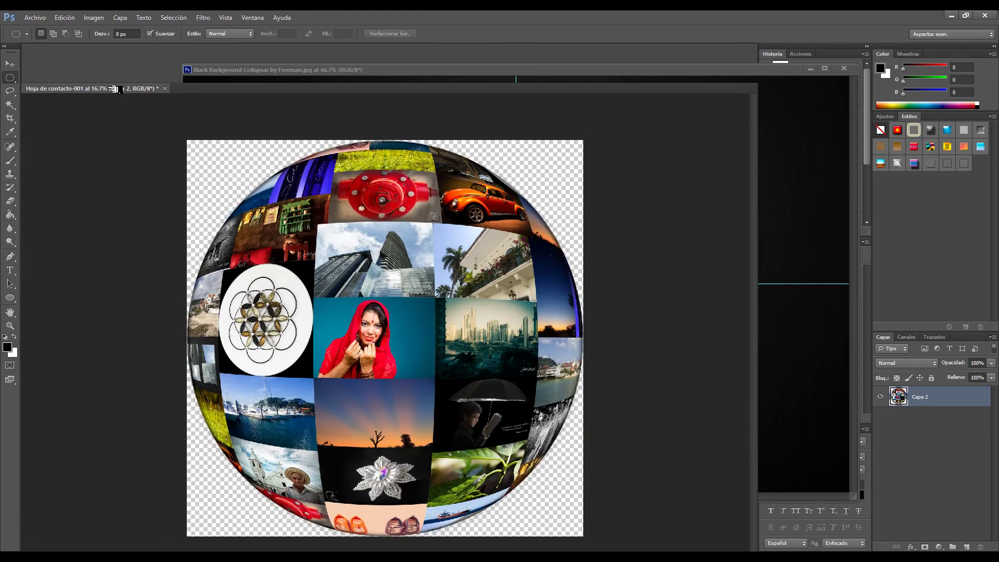
drag(114, 49, 156, 88)
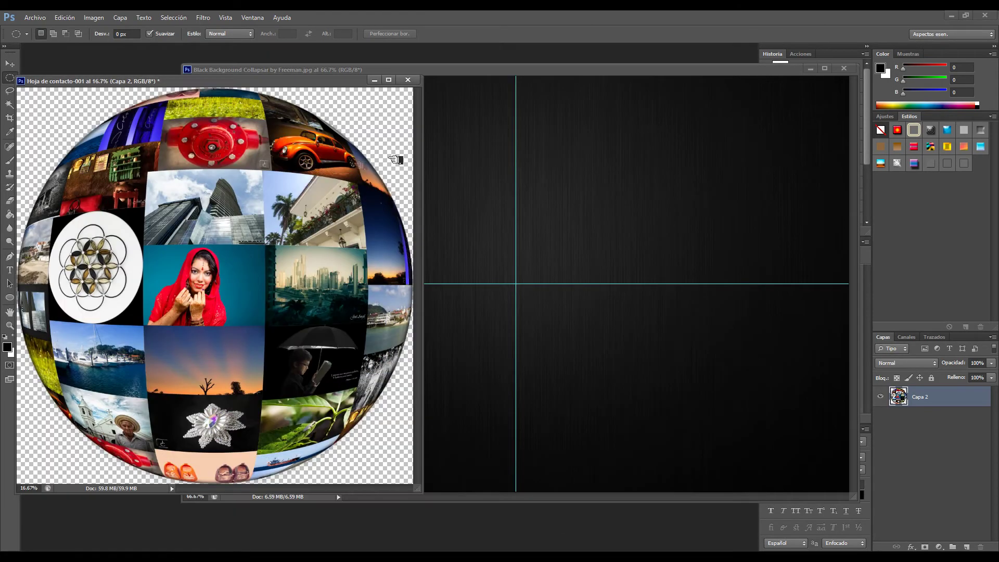
- Drag the sphere layer into the dark background document with the Move tool
click(10, 63)
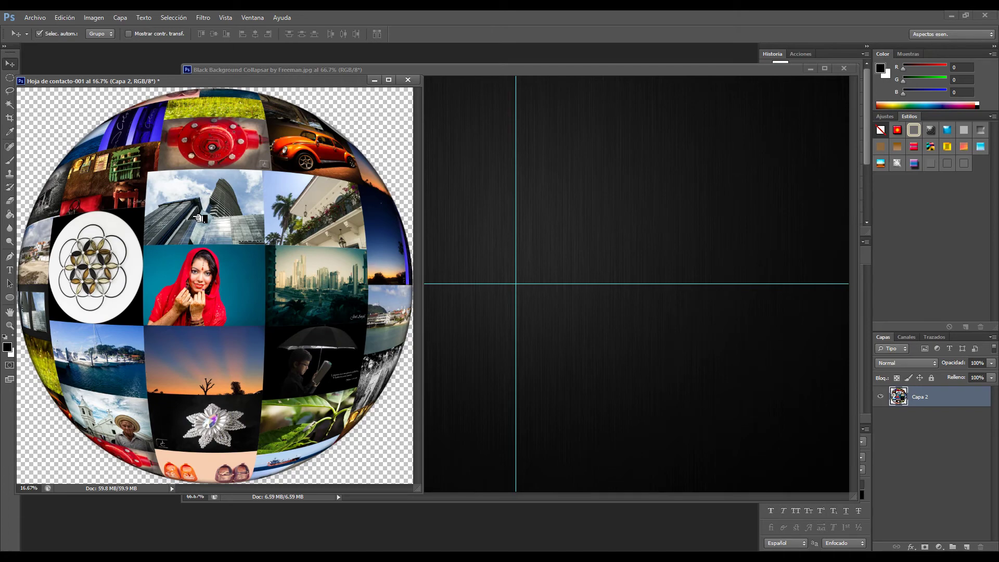
drag(199, 217, 579, 229)
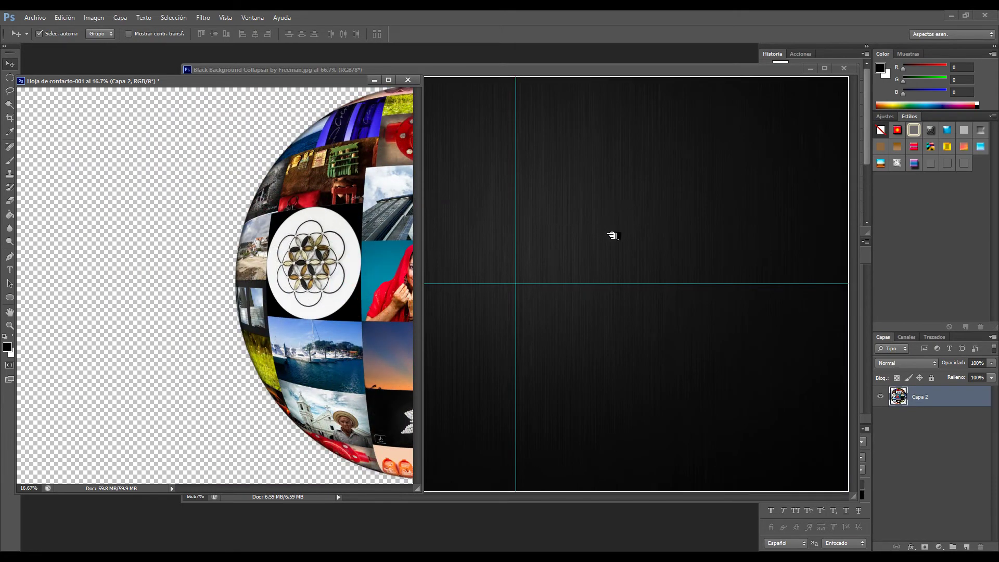
drag(612, 235, 613, 235)
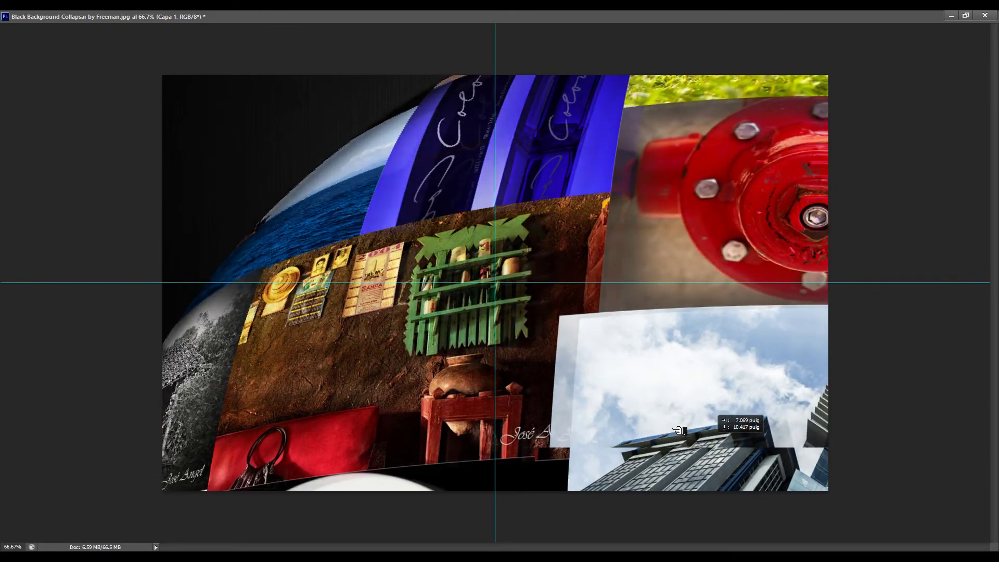
- Free Transform the collage down to about 63%, bringing it onto the canvas
drag(622, 304, 622, 388)
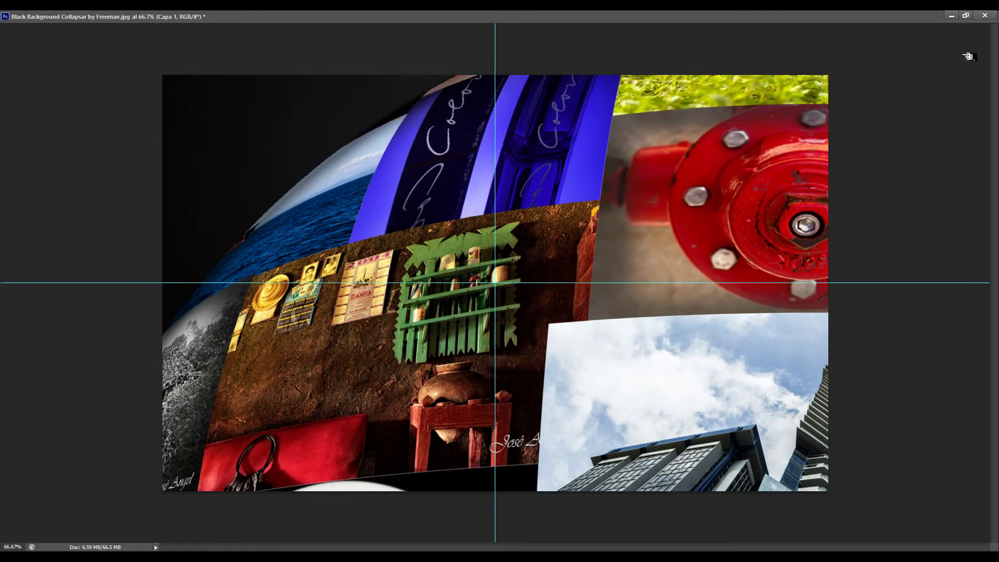
click(975, 16)
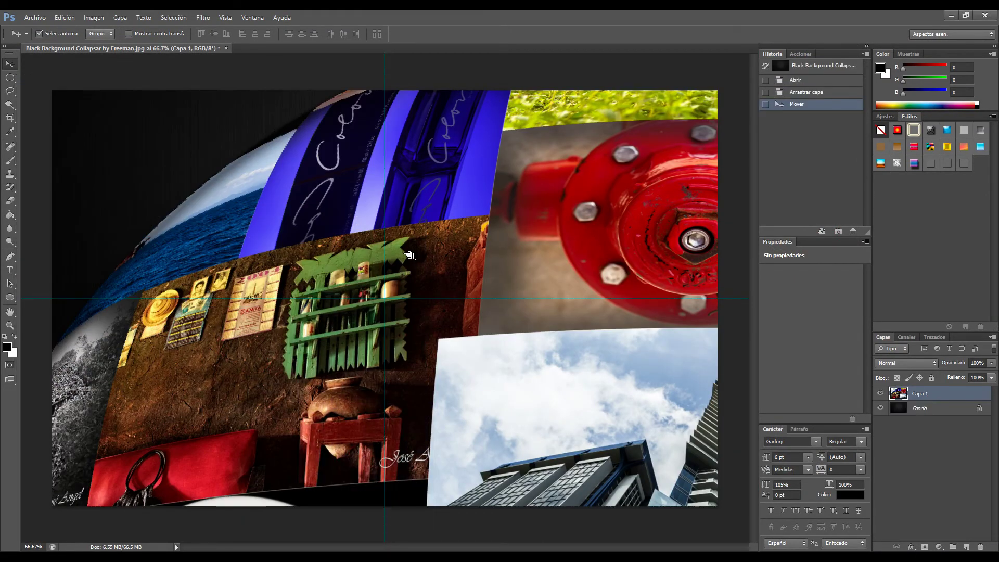
click(65, 17)
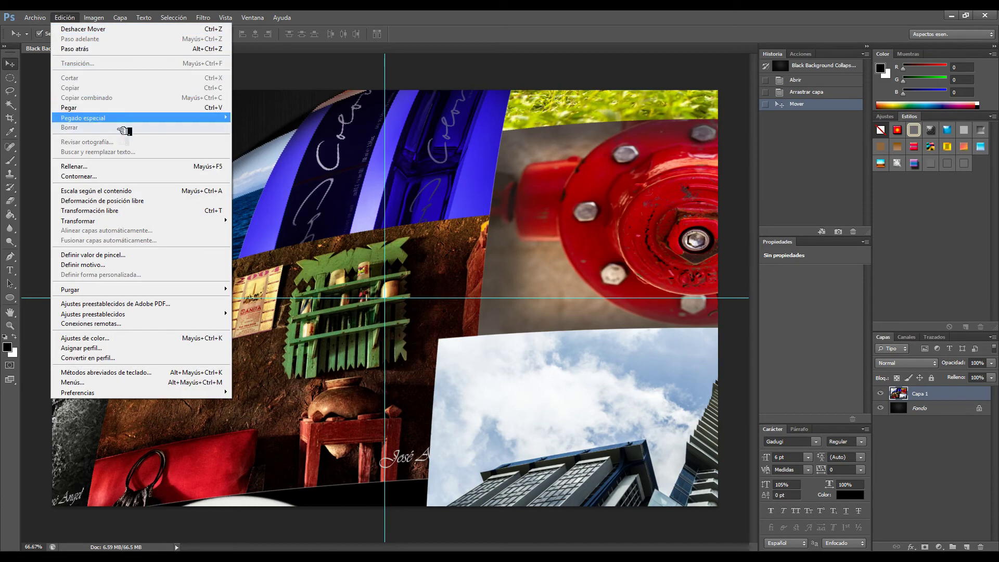
click(112, 210)
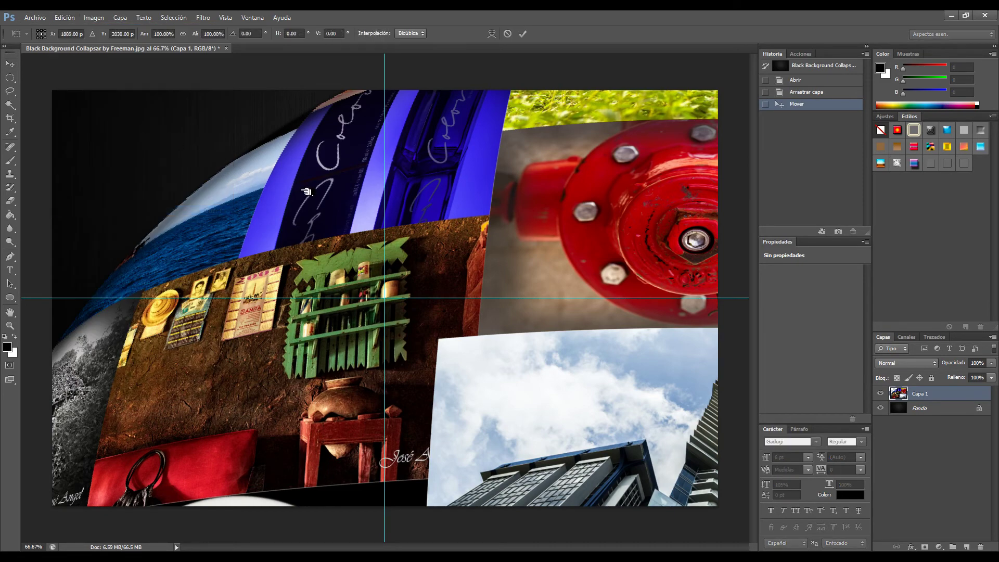
mouse_move(328, 230)
mouse_down()
mouse_move(579, 295)
mouse_move(637, 282)
mouse_up()
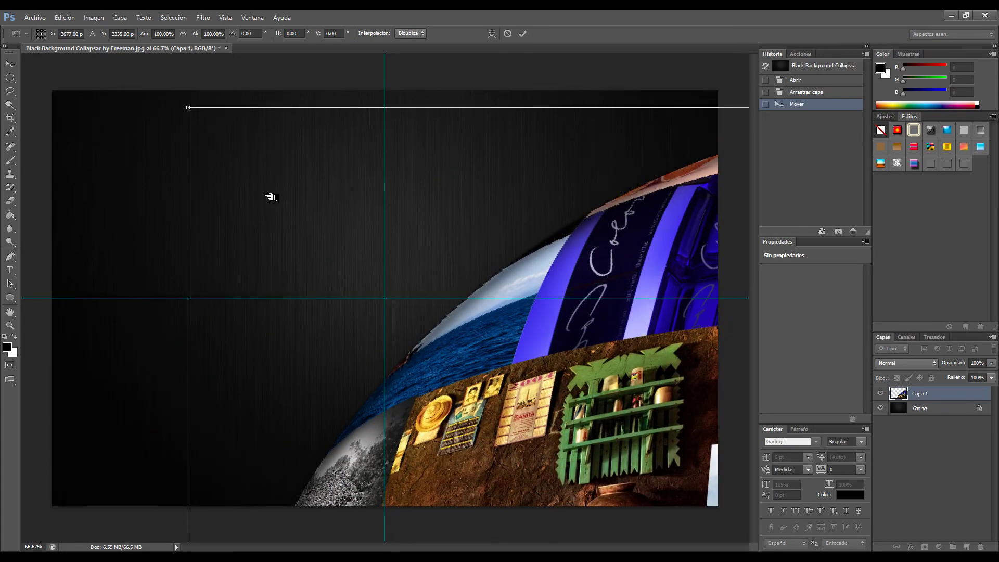
drag(188, 107, 450, 368)
drag(439, 320, 154, 111)
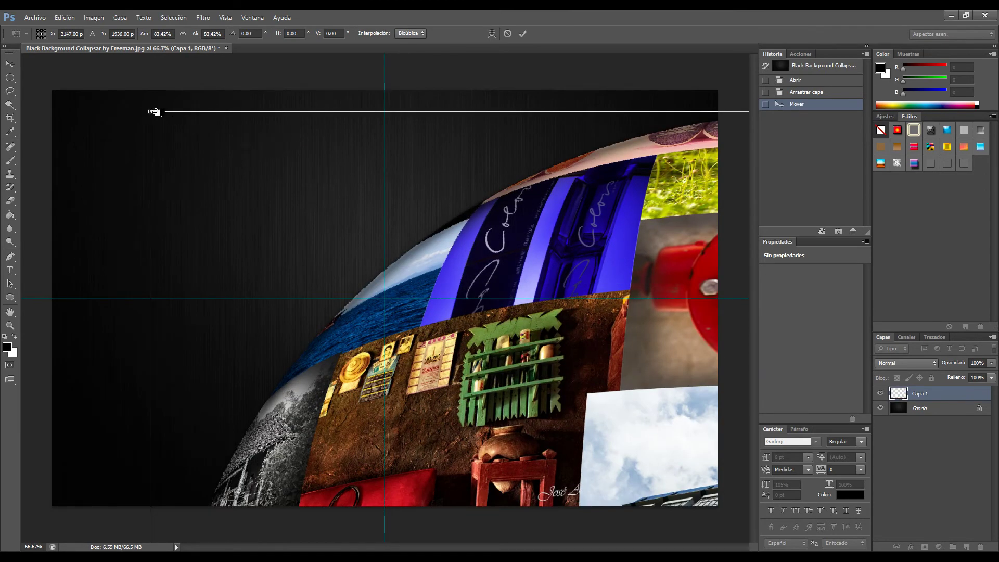
drag(139, 102, 596, 502)
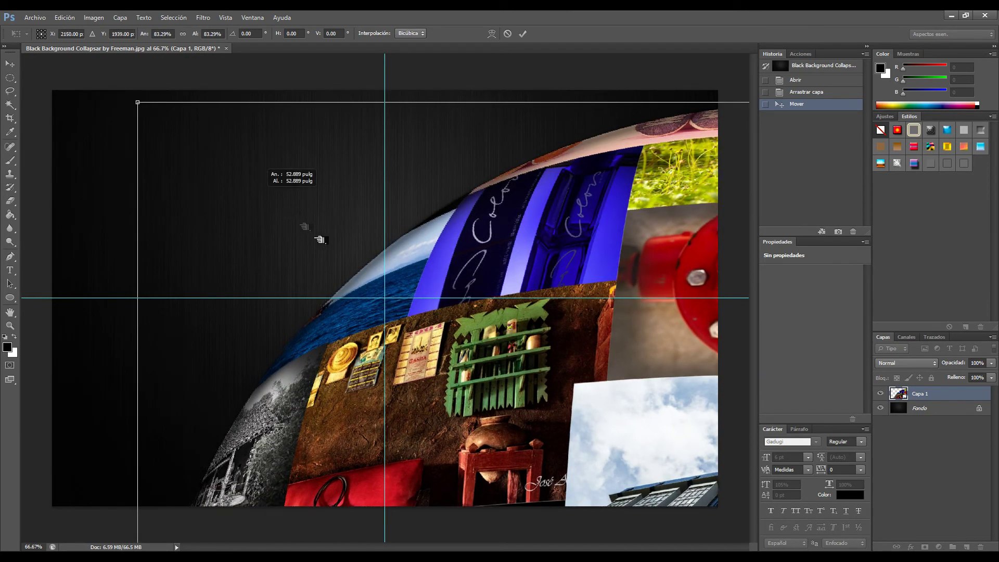
mouse_move(470, 426)
mouse_down()
mouse_move(90, 86)
mouse_move(558, 459)
mouse_move(110, 119)
mouse_up()
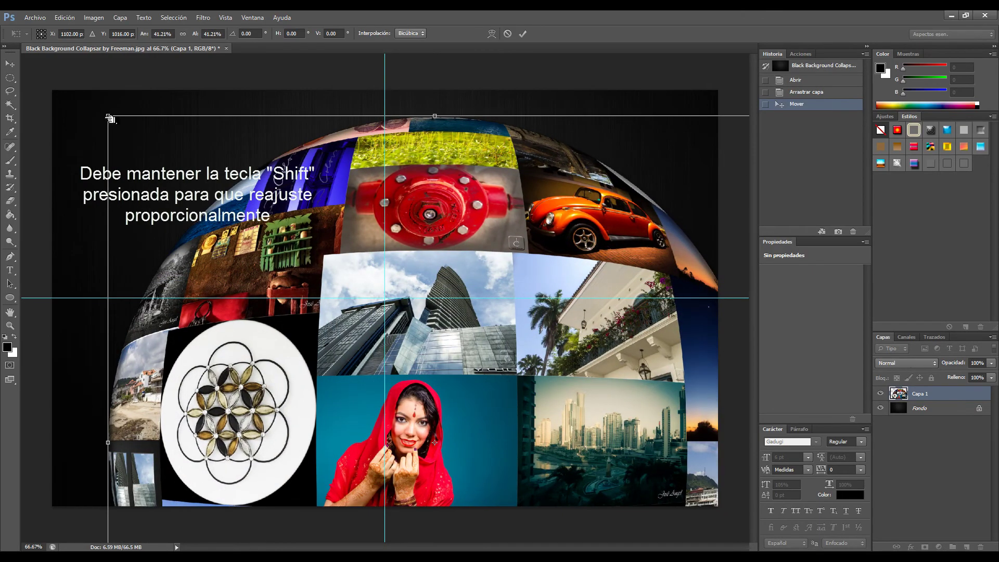
- Scale the sphere to about 20%, centre it near the top, and commit
mouse_move(111, 118)
mouse_down()
mouse_move(445, 391)
mouse_move(270, 118)
mouse_up()
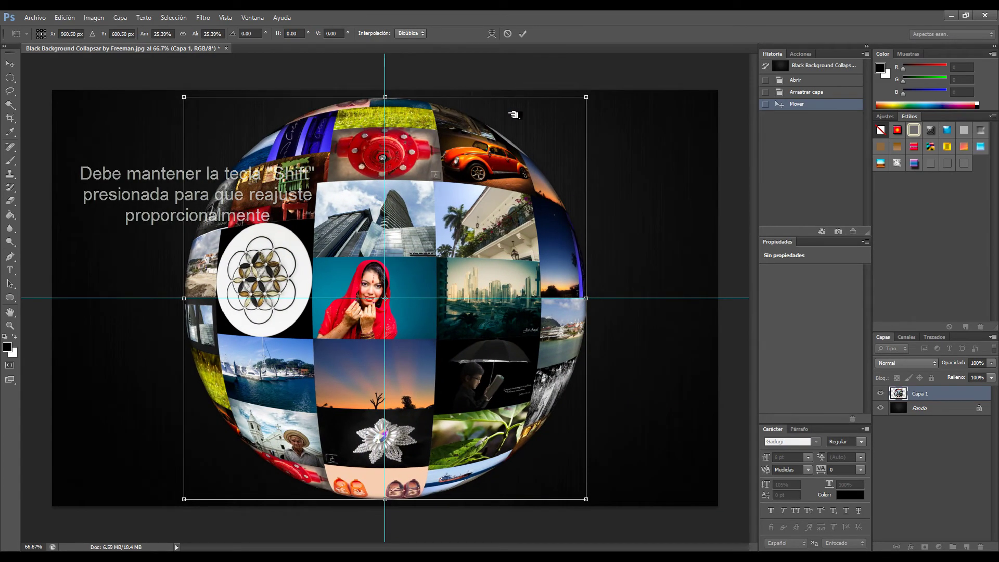
drag(585, 97, 526, 166)
drag(453, 194, 536, 112)
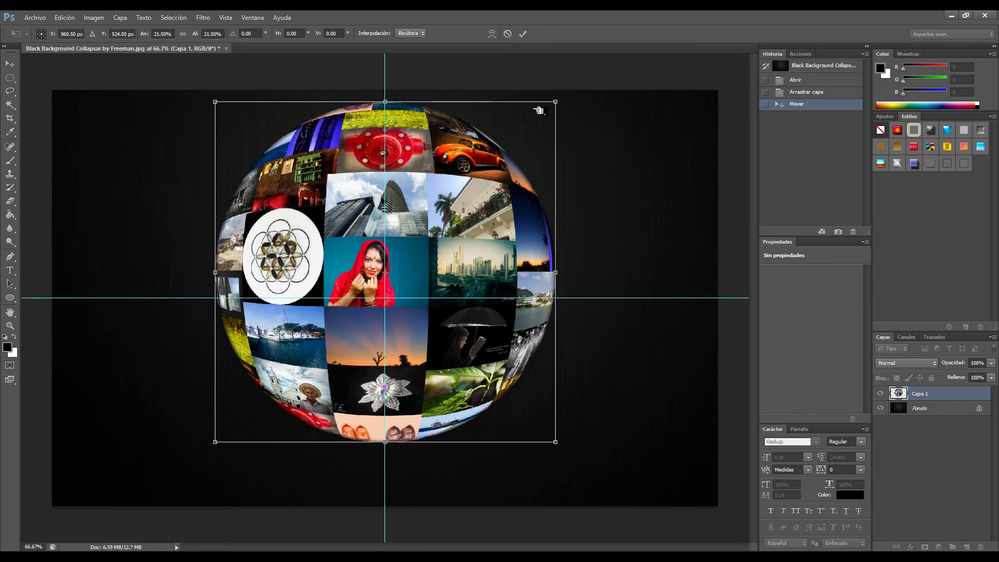
drag(558, 101, 517, 140)
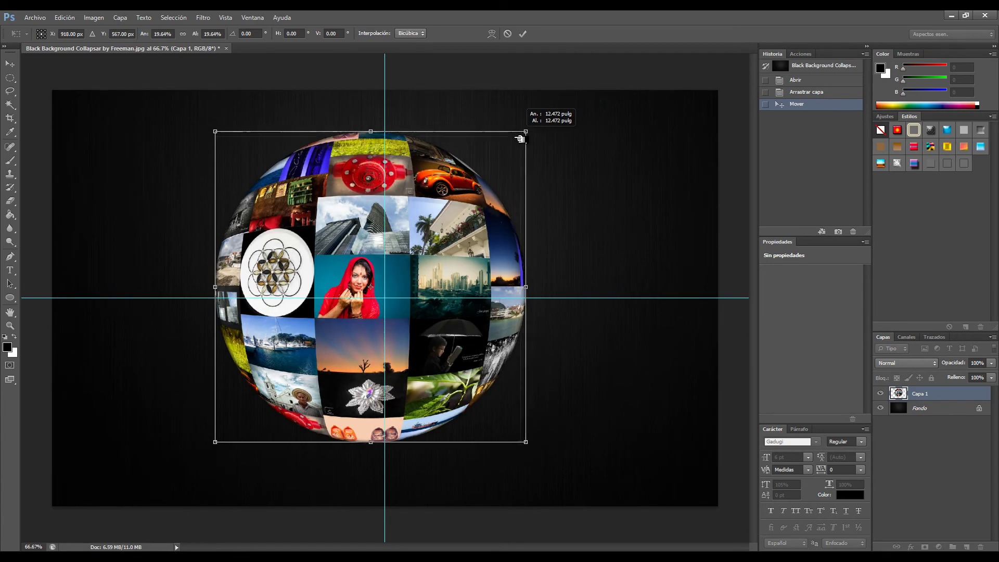
drag(476, 181, 481, 148)
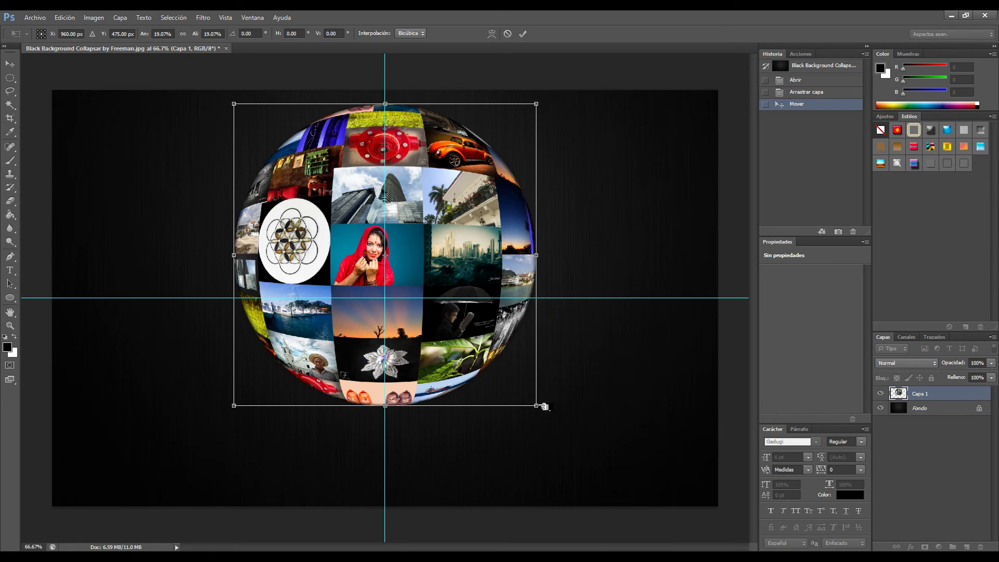
drag(539, 411, 548, 420)
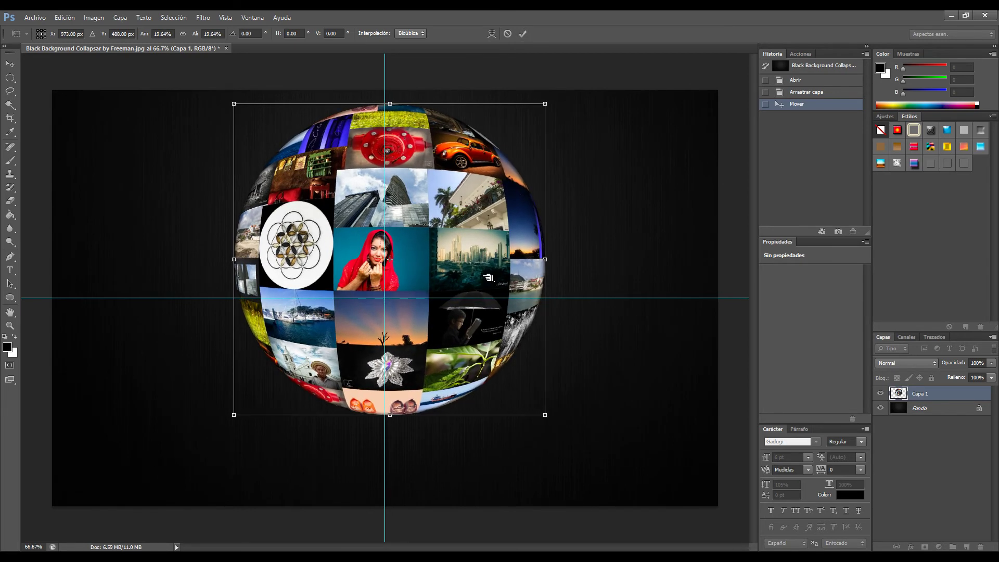
drag(488, 277, 483, 277)
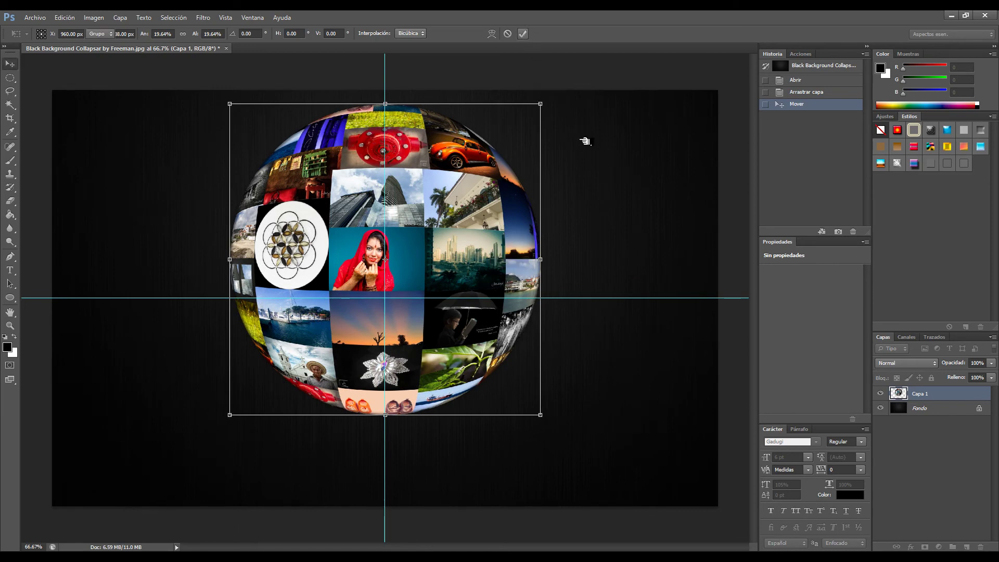
key(Return)
- Duplicate the sphere layer, flip Capa 1 vertically, and turn off Auto-Select
drag(992, 392, 956, 431)
mouse_move(931, 398)
mouse_down()
mouse_move(973, 390)
mouse_move(966, 546)
mouse_up()
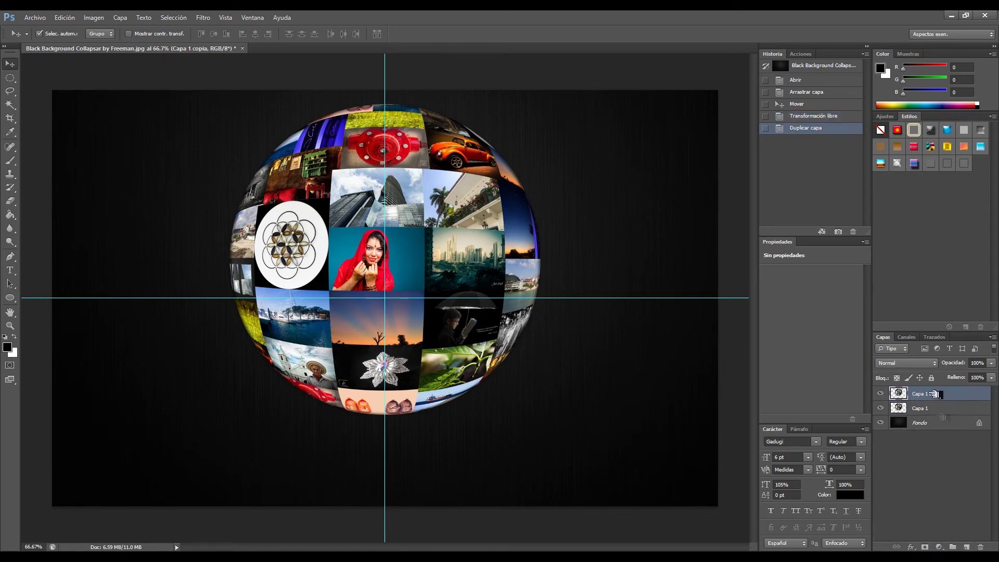
click(943, 410)
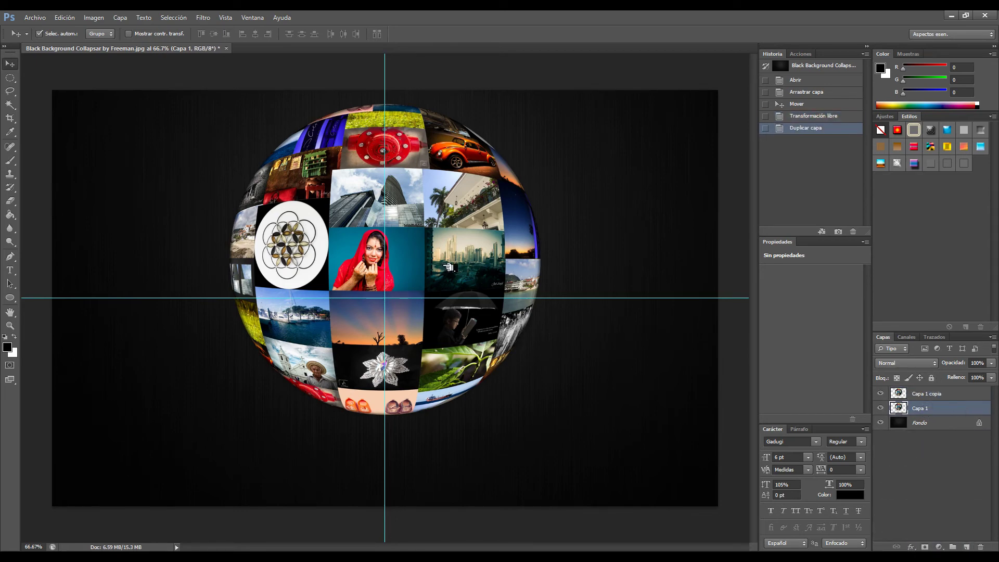
click(70, 19)
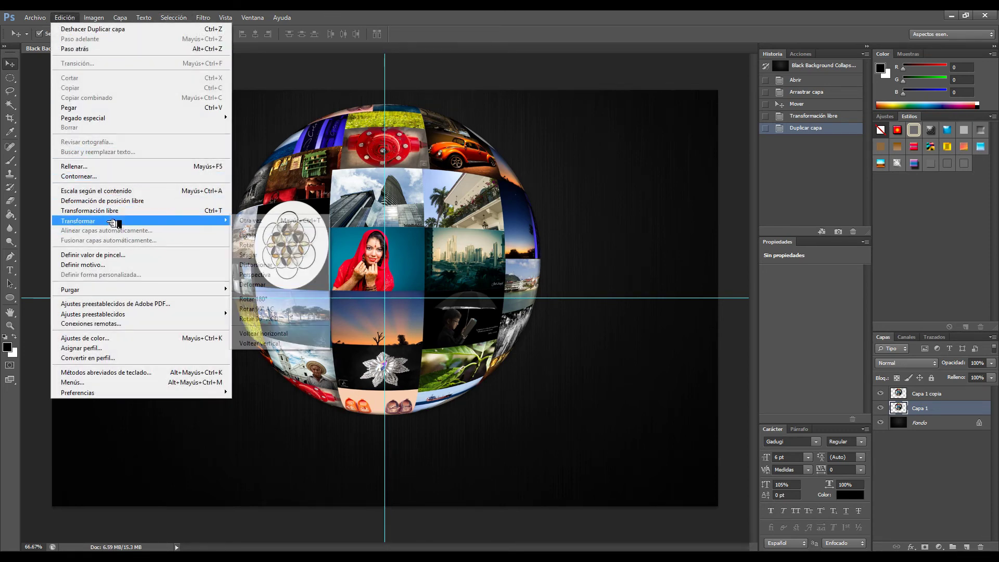
mouse_move(140, 220)
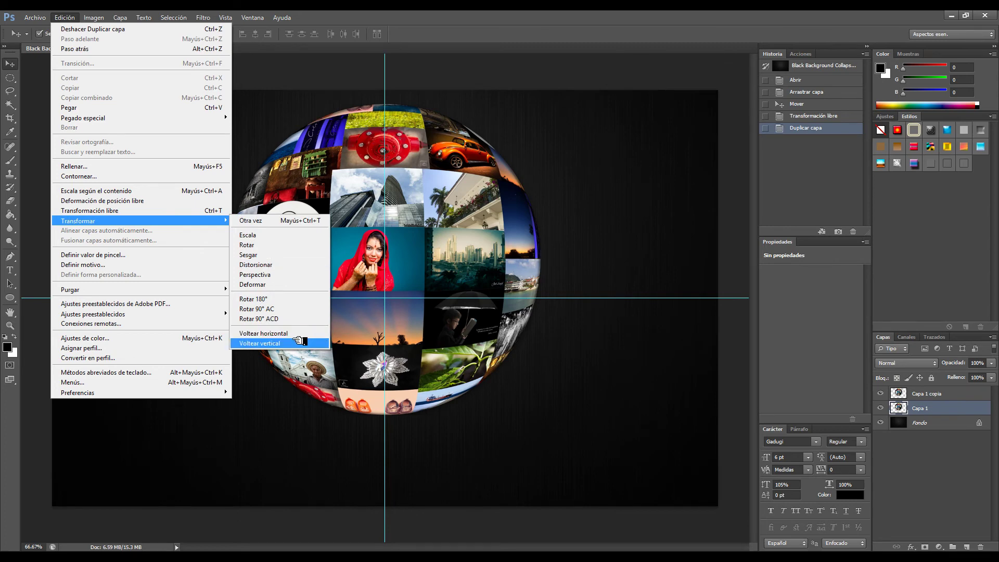
click(300, 342)
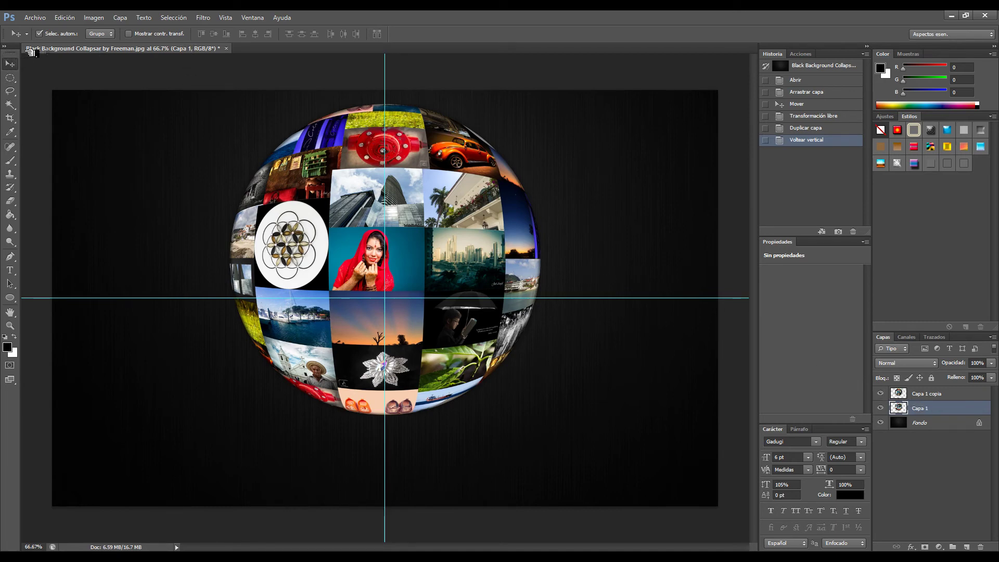
click(40, 34)
- Place the flipped copy directly beneath the sphere and lower its opacity to about 48%
mouse_move(409, 349)
mouse_down()
mouse_move(407, 476)
mouse_move(406, 463)
mouse_up()
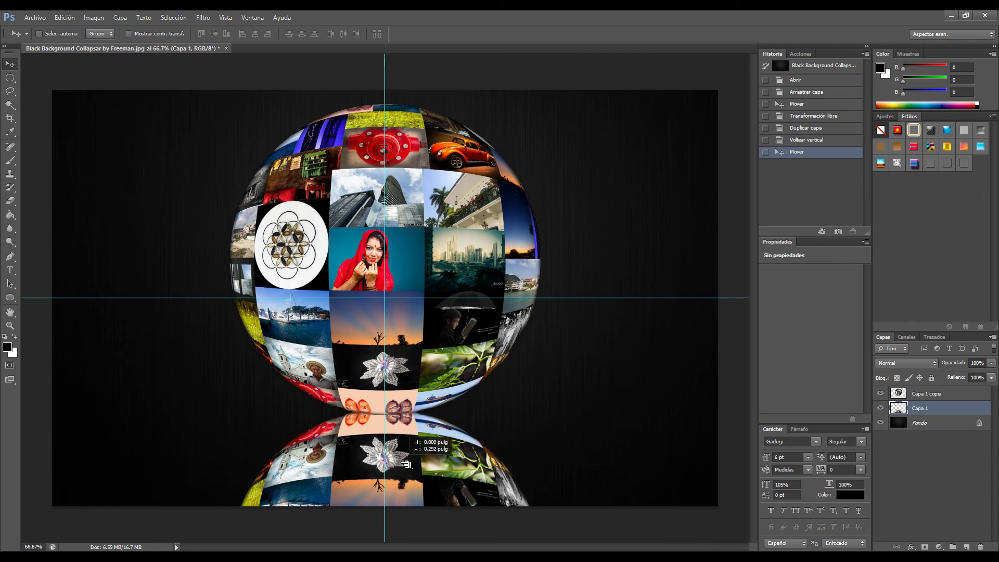
drag(407, 464, 403, 464)
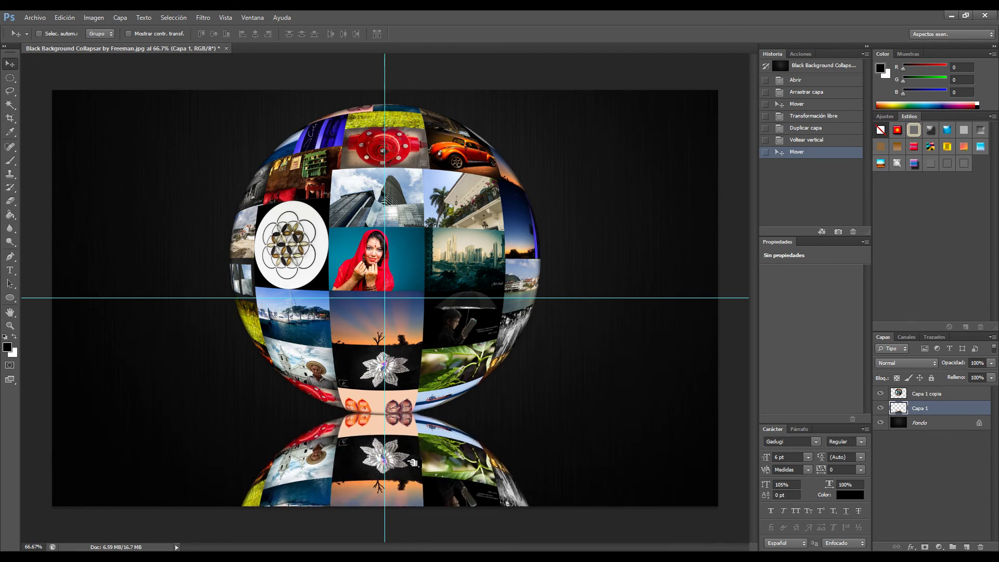
drag(403, 464, 412, 462)
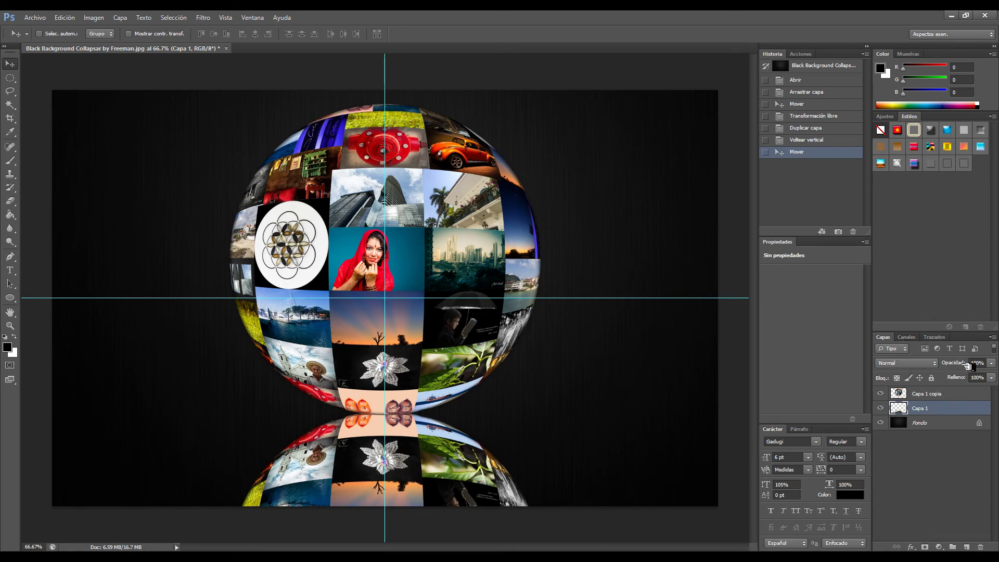
drag(966, 364, 945, 362)
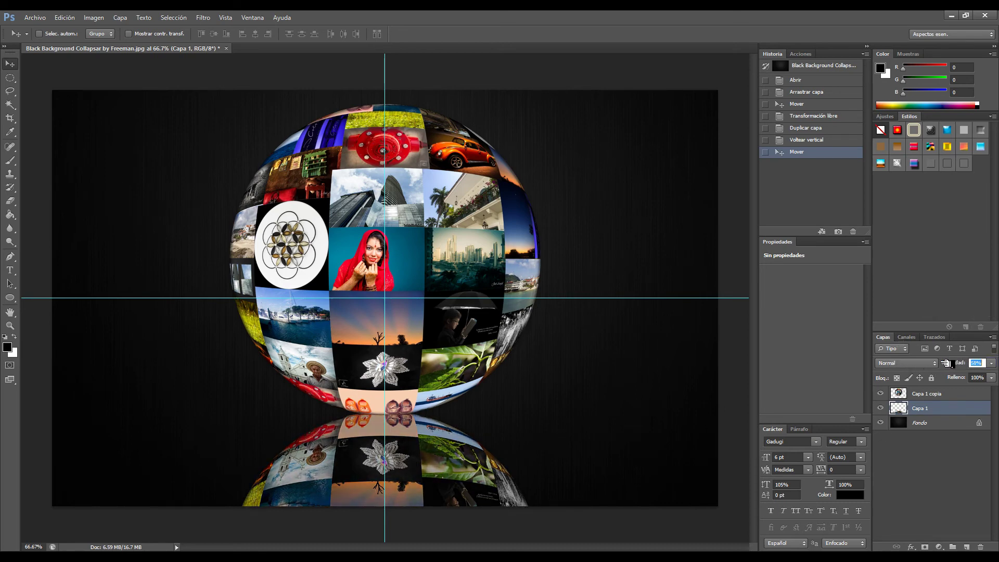
drag(943, 362, 943, 362)
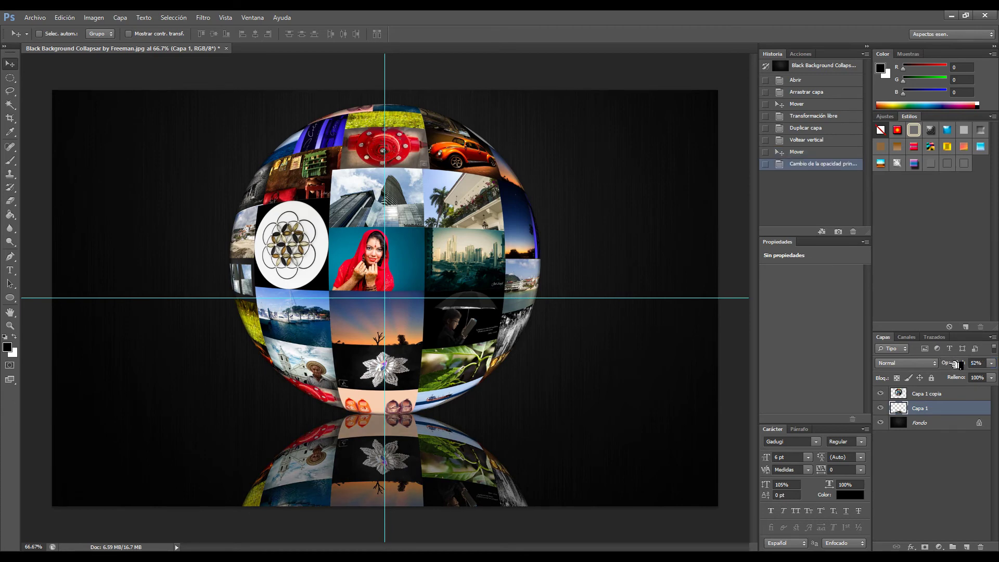
drag(960, 364, 960, 363)
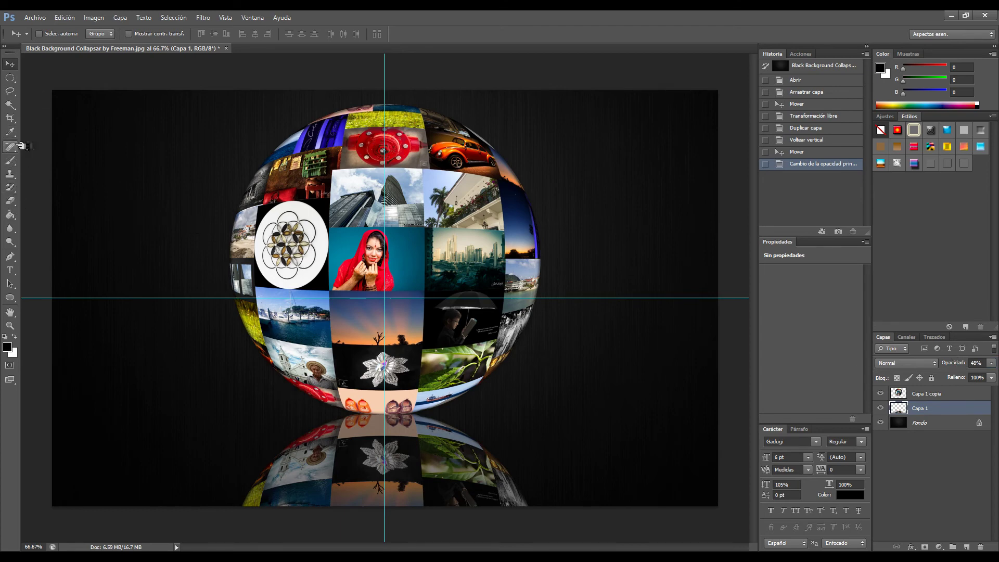
- Fade out the reflection's bottom with a large soft round eraser tip
click(13, 200)
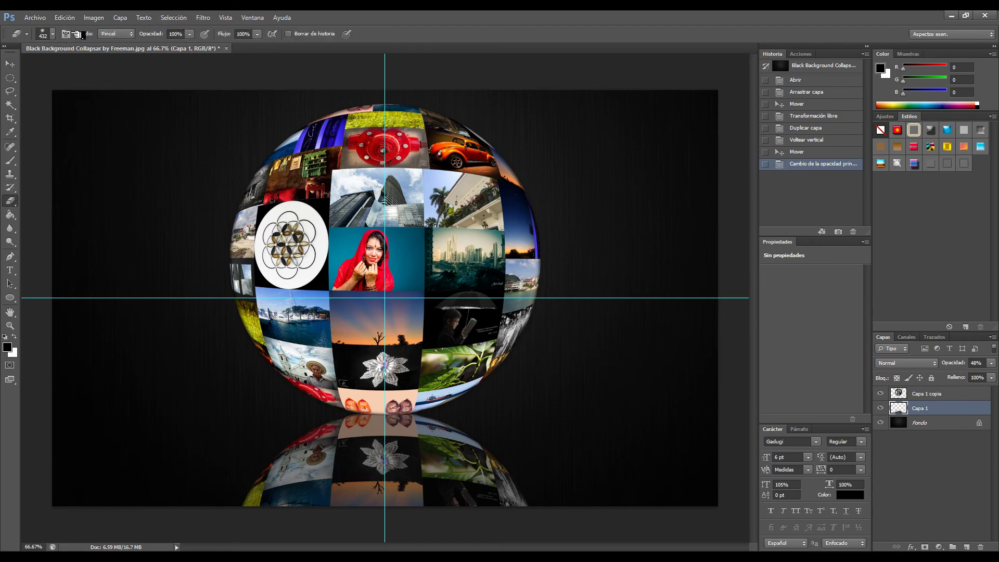
click(54, 34)
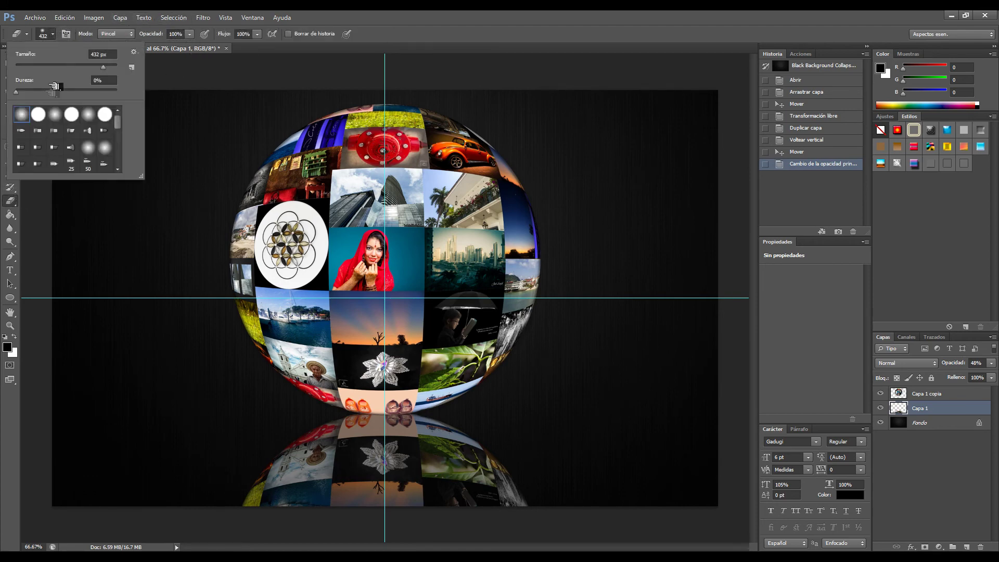
click(55, 115)
key(Return)
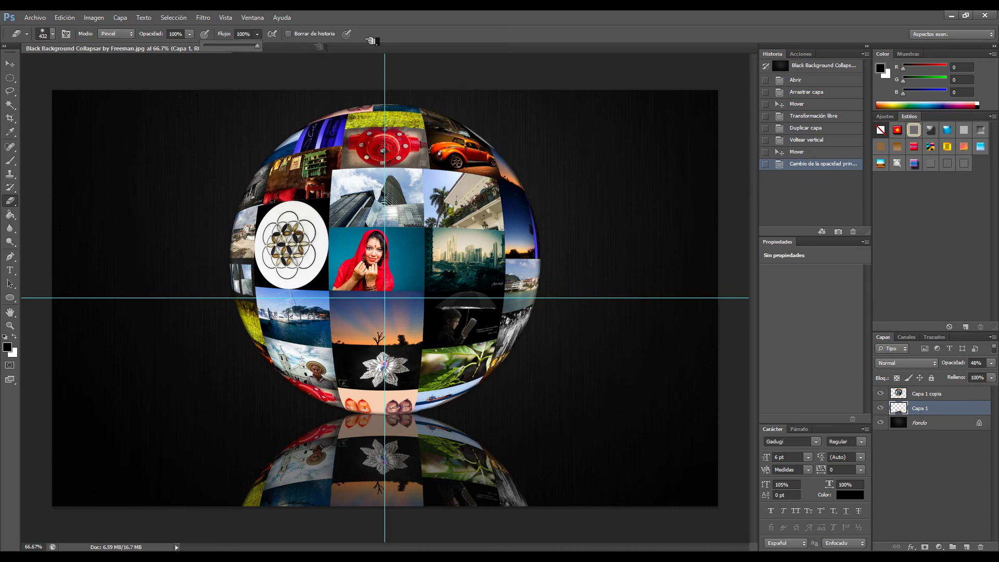
mouse_move(213, 526)
mouse_down()
mouse_move(466, 530)
mouse_move(318, 539)
mouse_move(359, 520)
mouse_move(493, 546)
mouse_up()
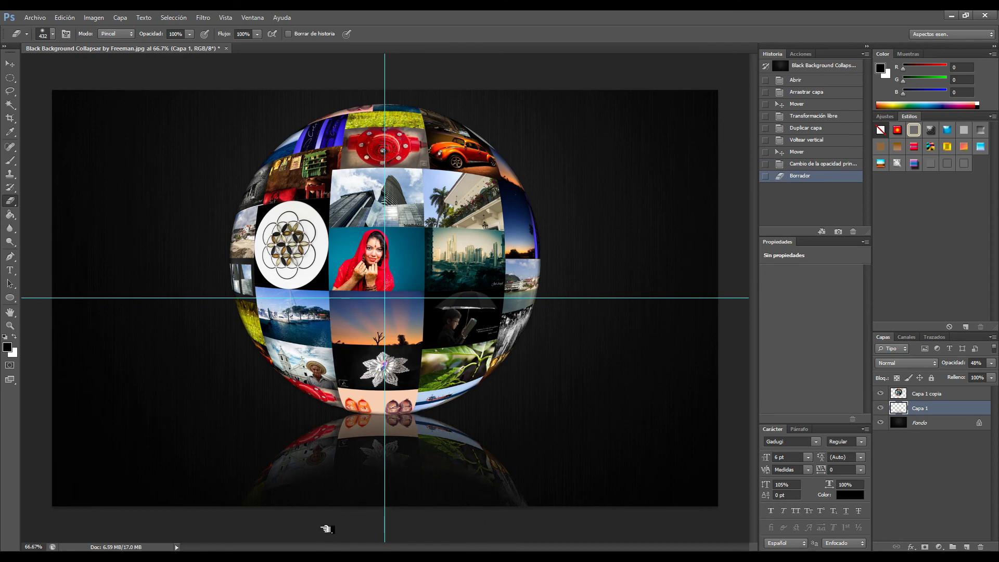
drag(429, 522, 384, 528)
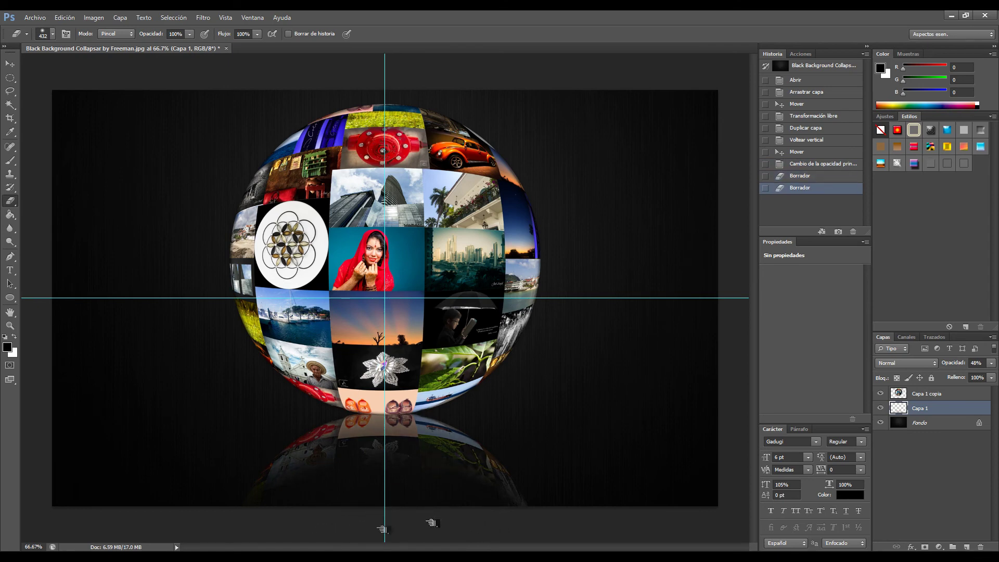
click(330, 538)
- Lower the reflection layer's opacity to 32%
drag(960, 364, 957, 363)
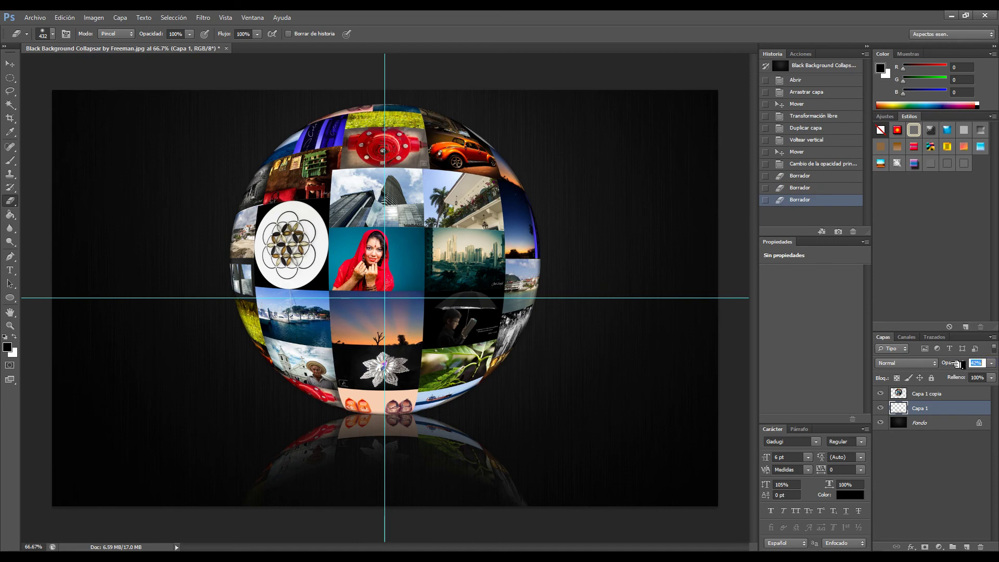
key(Return)
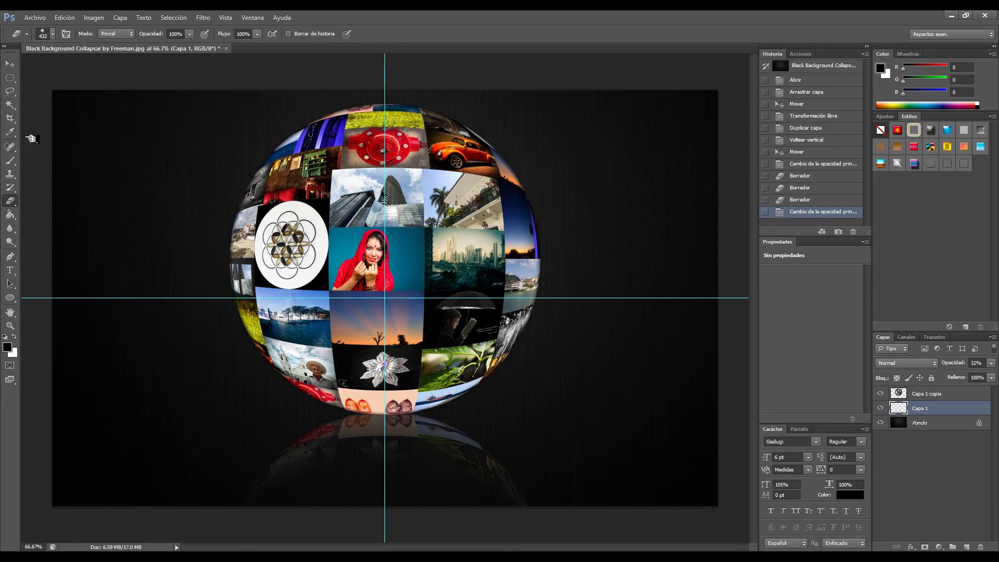
click(10, 118)
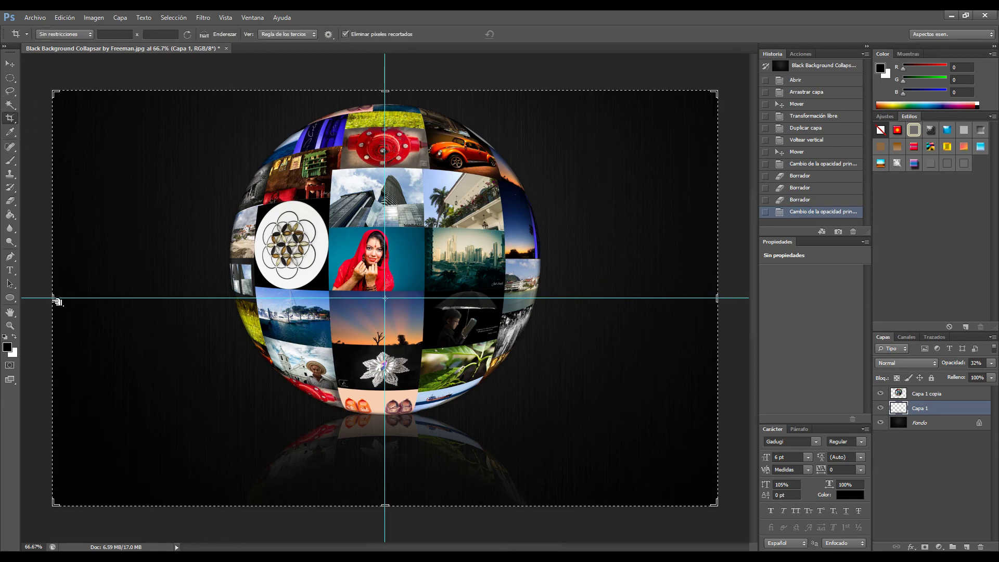
- Crop the canvas to a square by pulling in the left and right edges
drag(55, 300, 122, 302)
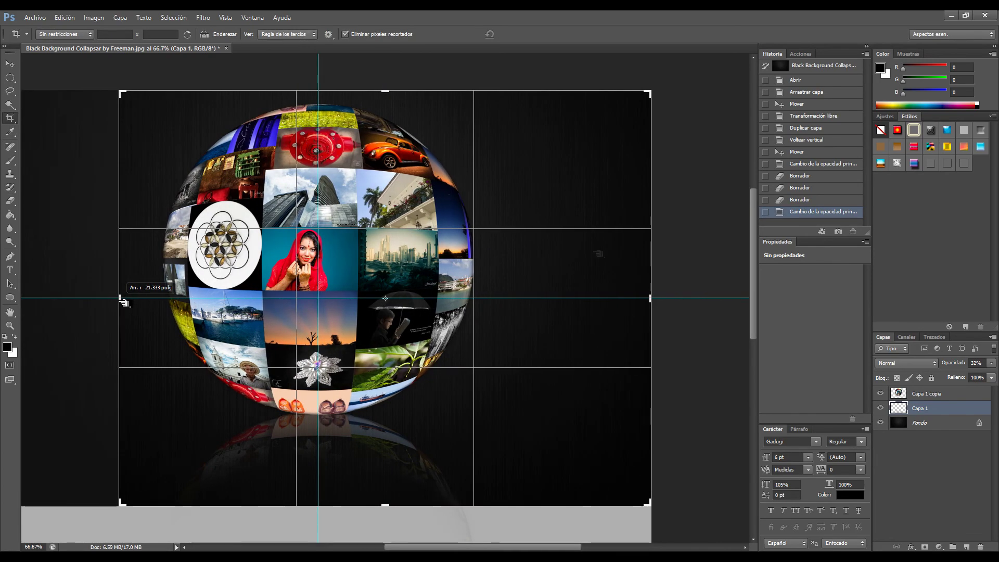
drag(650, 298, 599, 298)
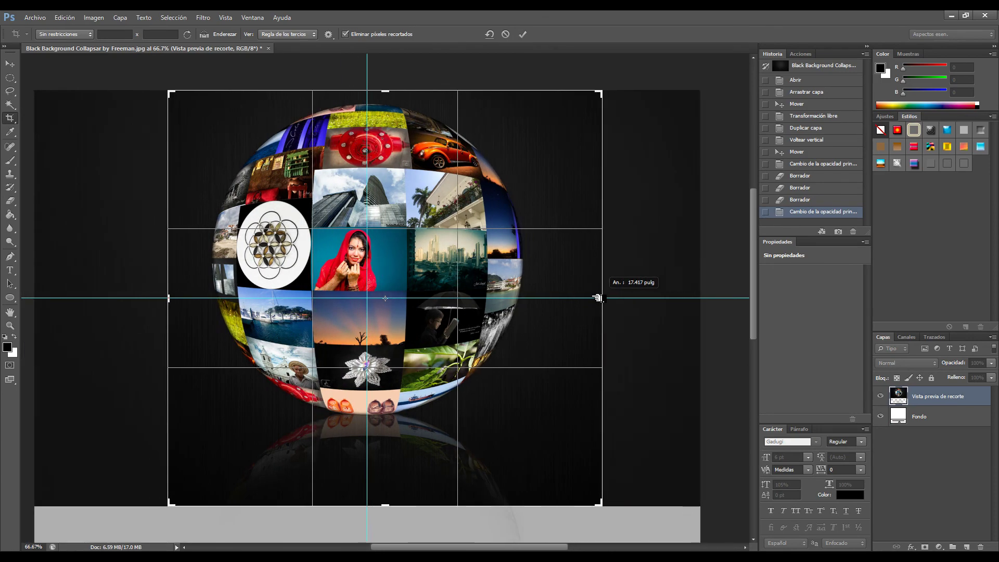
click(525, 33)
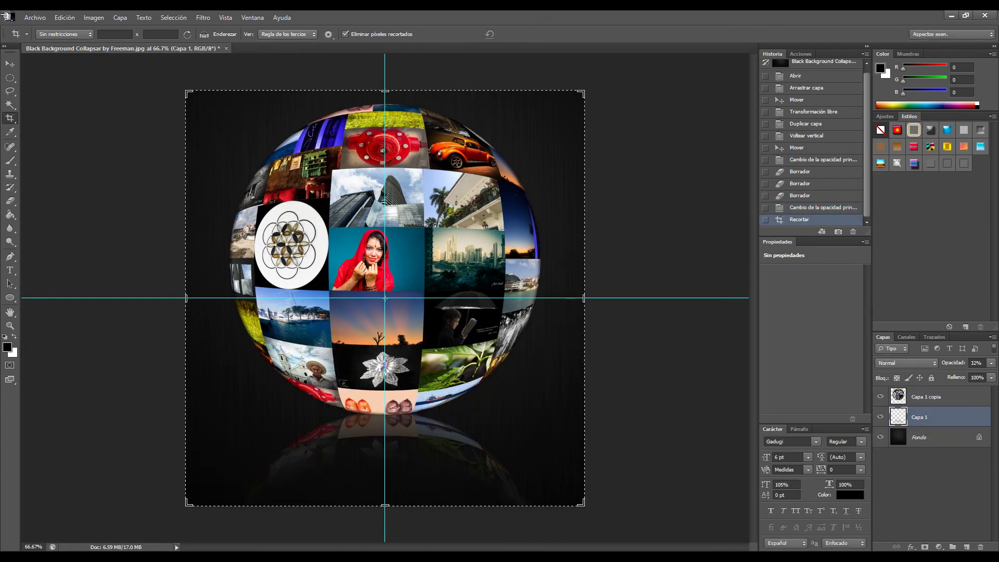
click(10, 63)
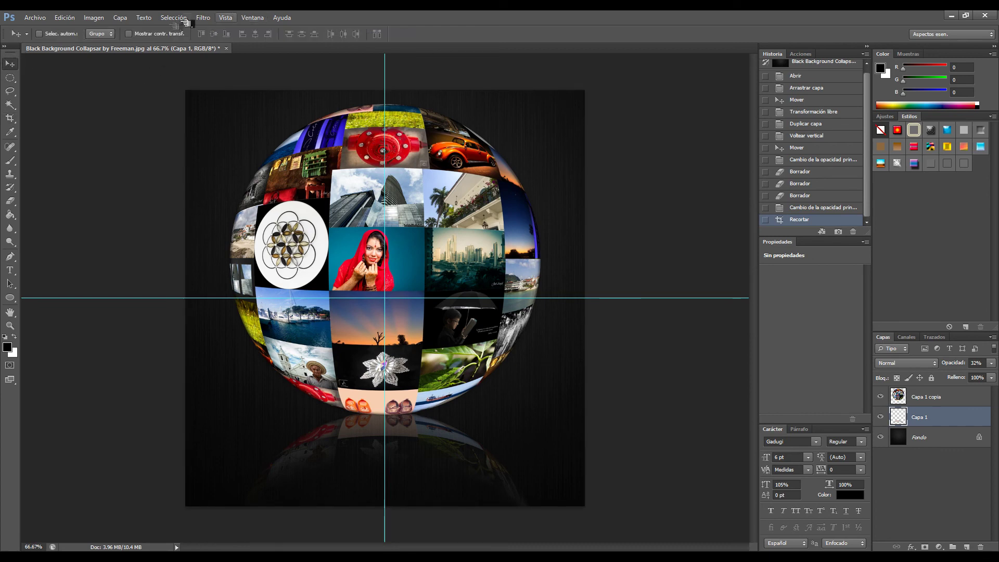
- Hide the cyan guides and select the Capa 1 copia sphere layer
click(225, 17)
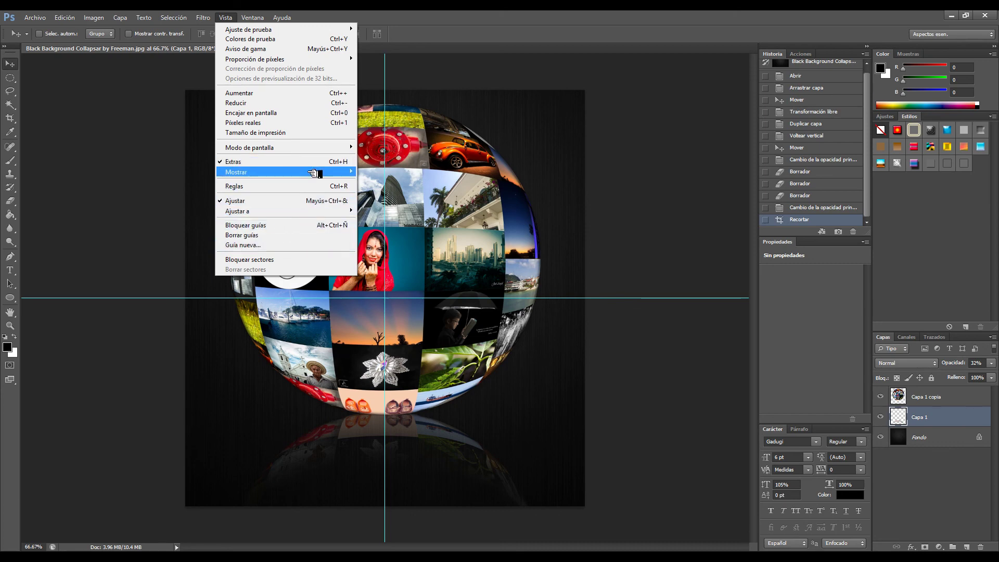
click(370, 210)
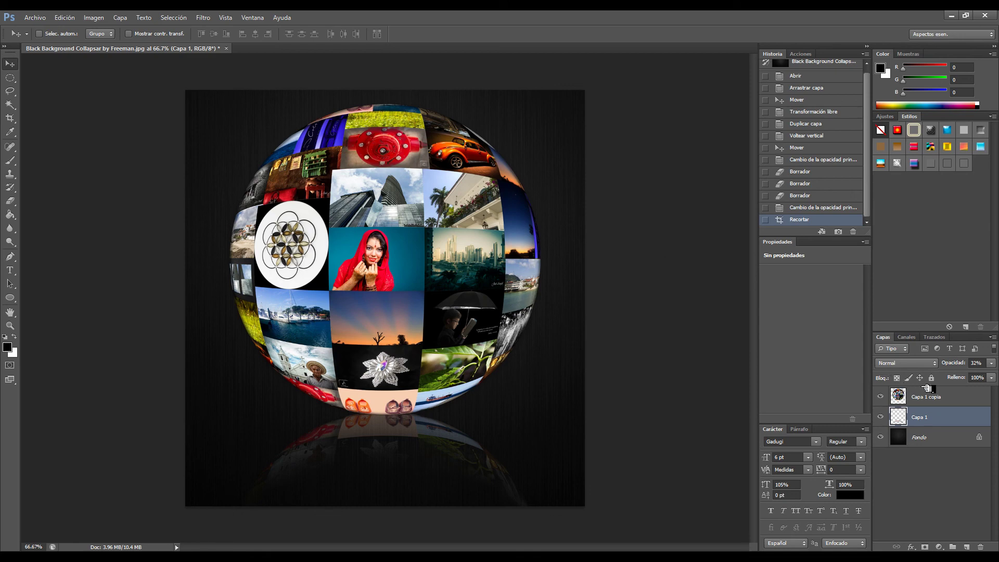
click(963, 397)
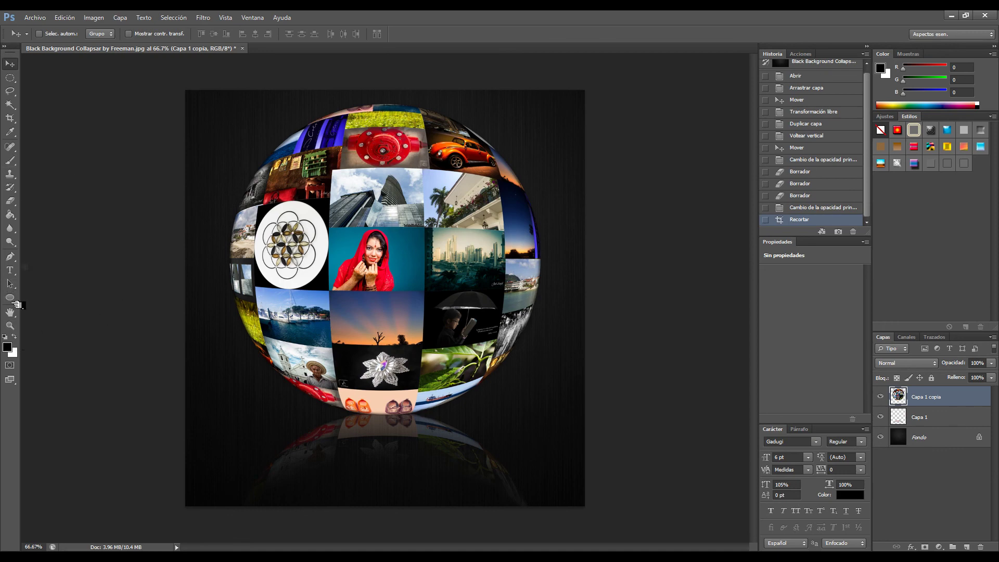
- Add layer Capa 2 above the sphere and dab a soft white brush highlight onto the globe
click(11, 160)
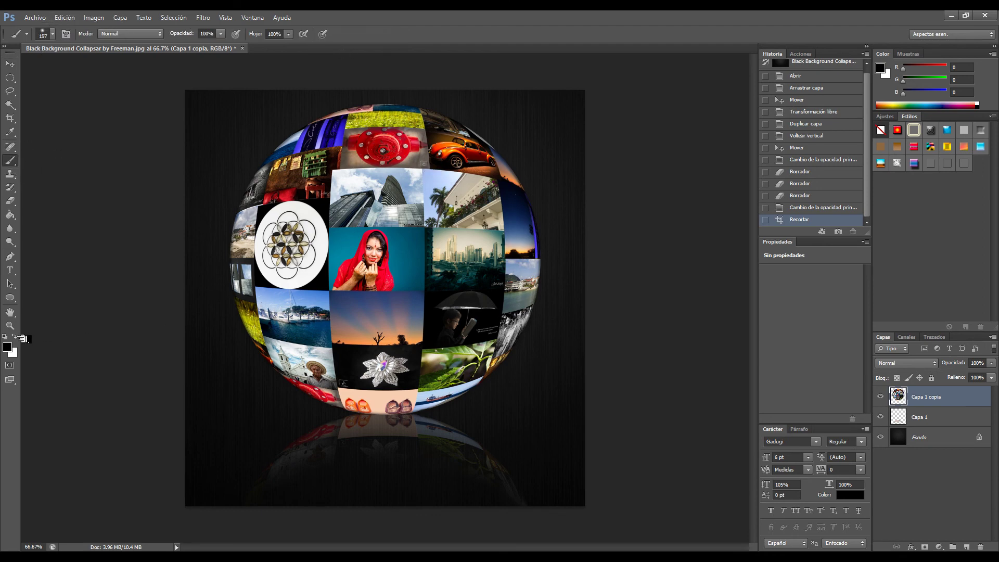
click(16, 336)
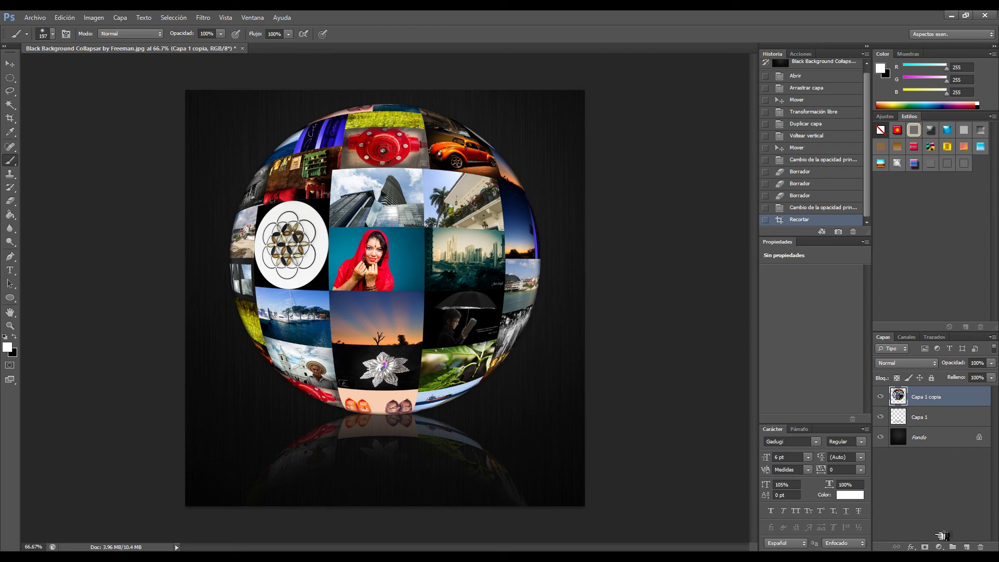
click(967, 546)
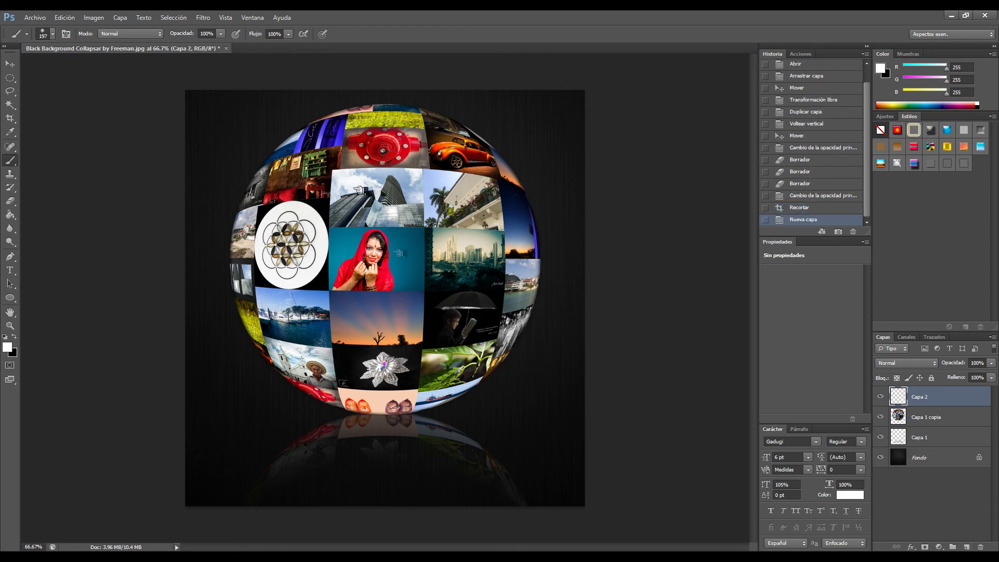
click(422, 198)
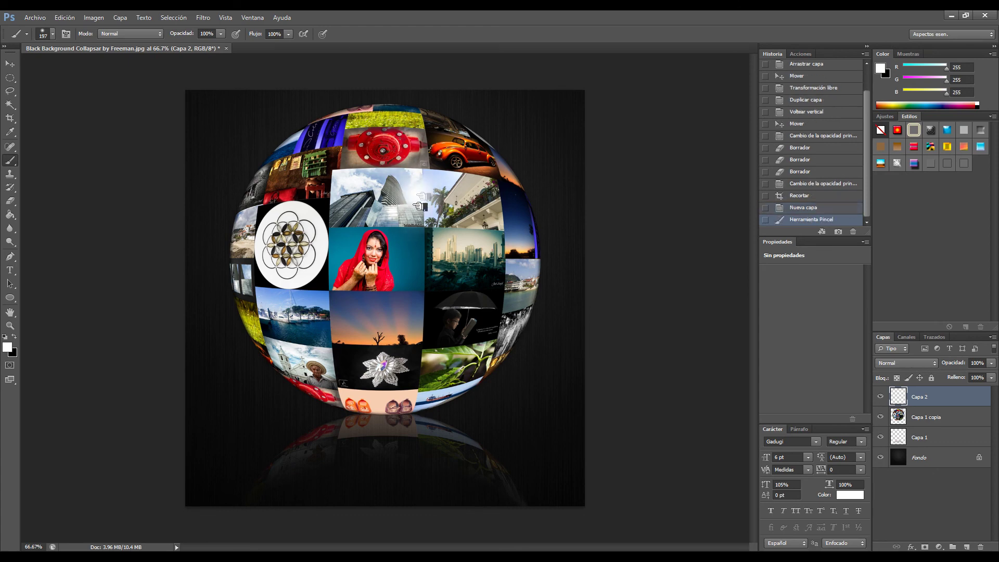